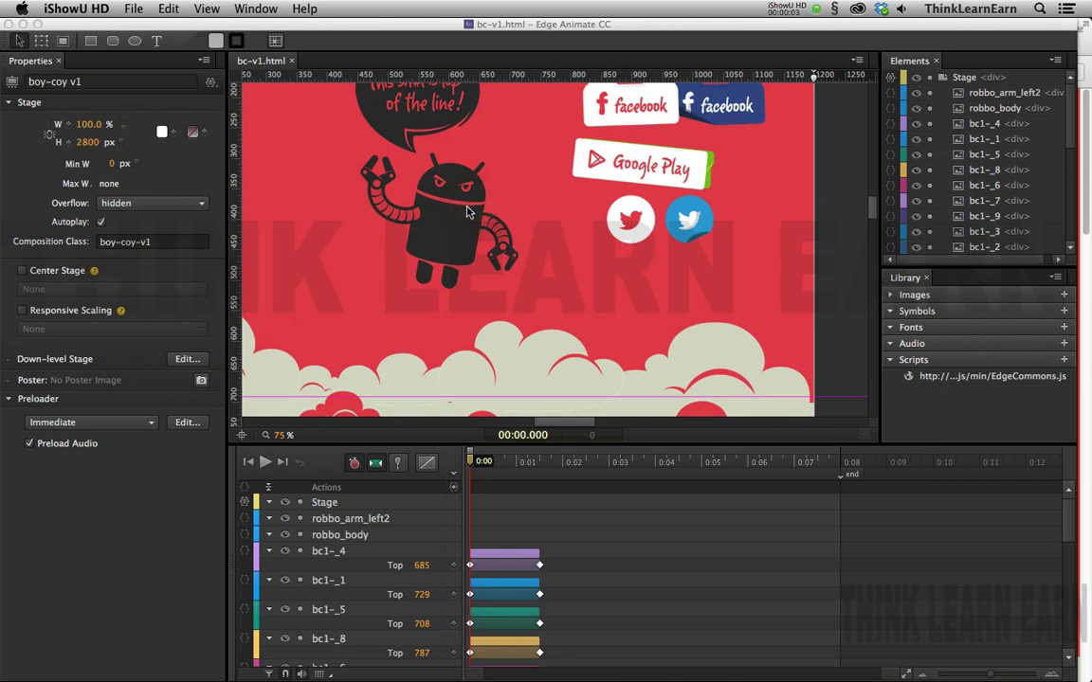
# - Bring Edge Animate to the front and select the robot's left arm, robbo_arm_left2, on the stage
pyautogui.click(788, 195)
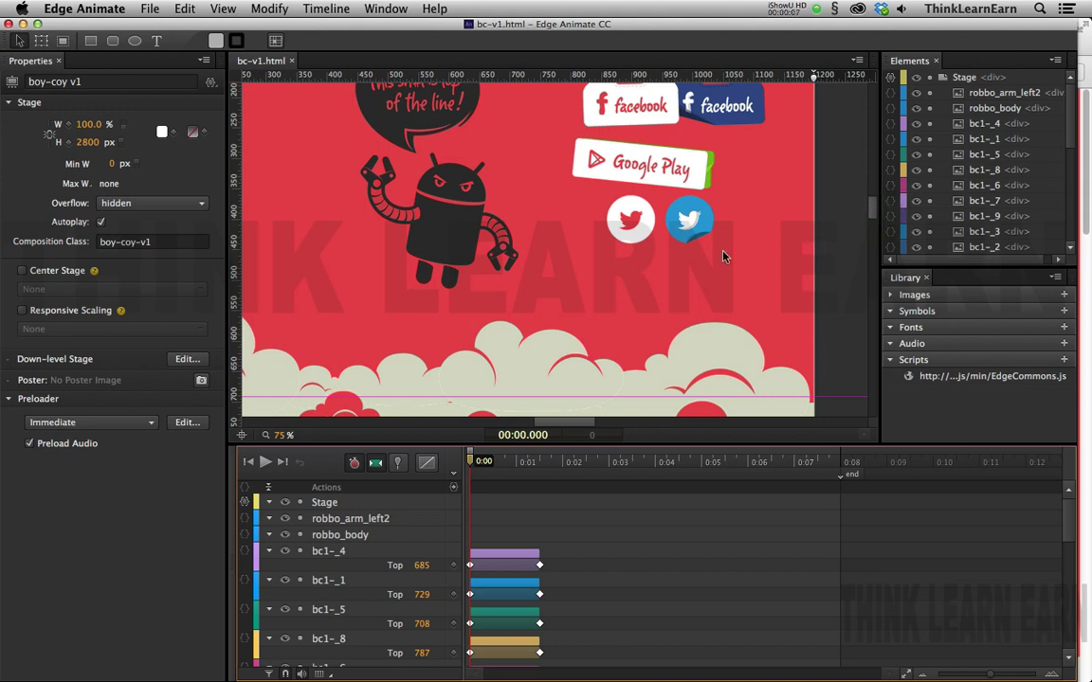
pyautogui.click(368, 191)
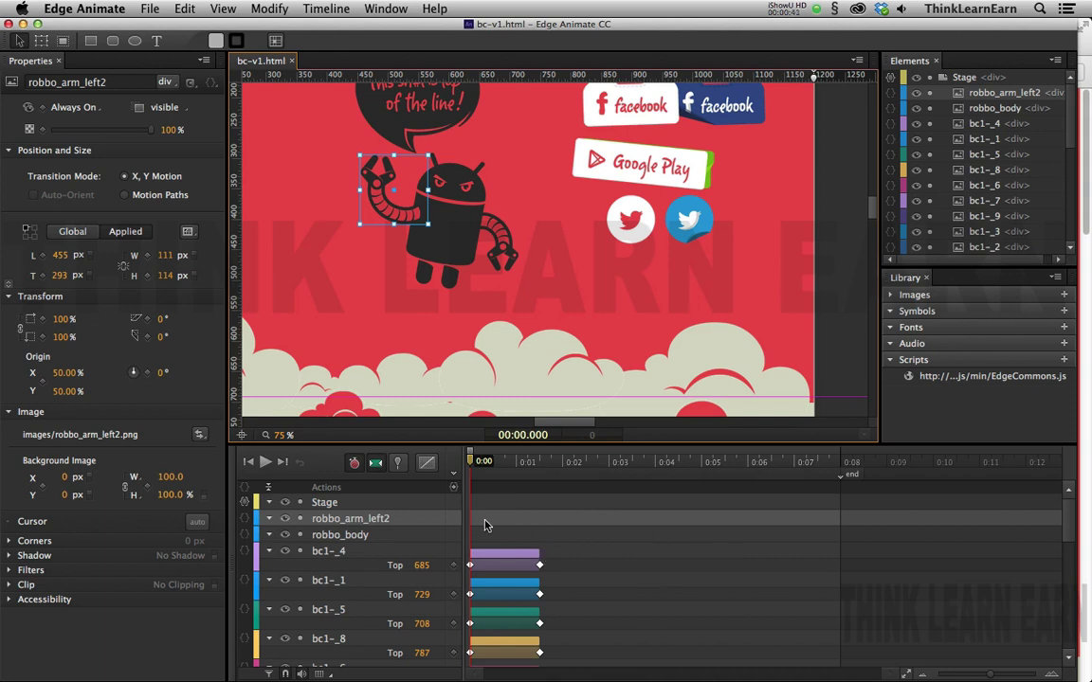
# - Convert the selected left-arm image into a symbol called left-robo-arm from its context menu
pyautogui.rightClick(387, 180)
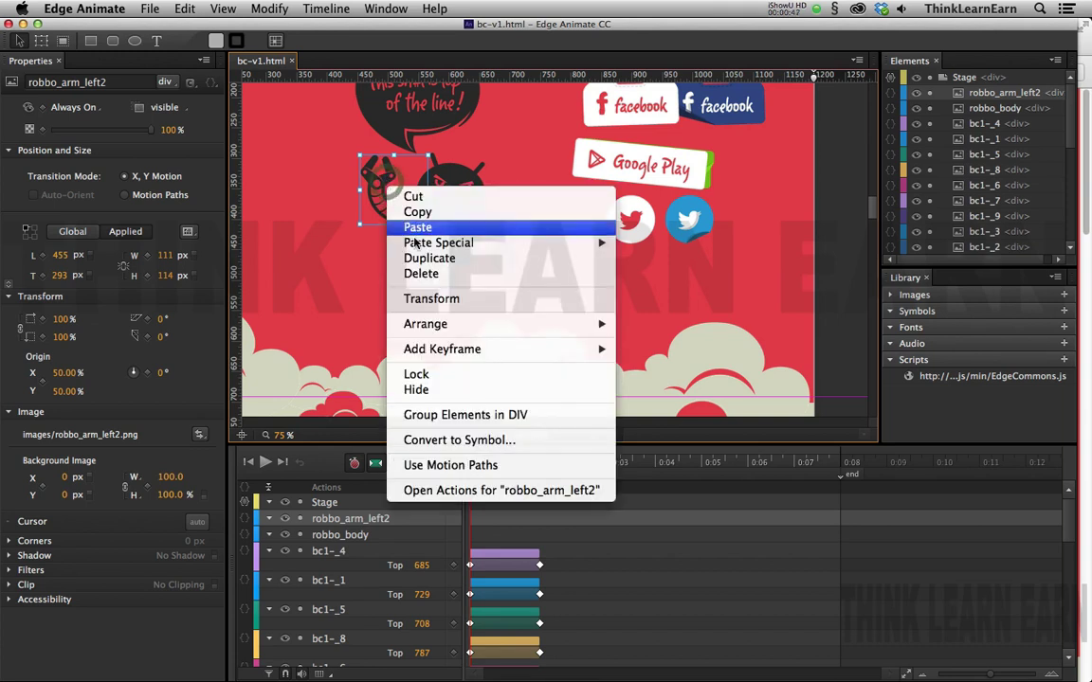
pyautogui.click(476, 440)
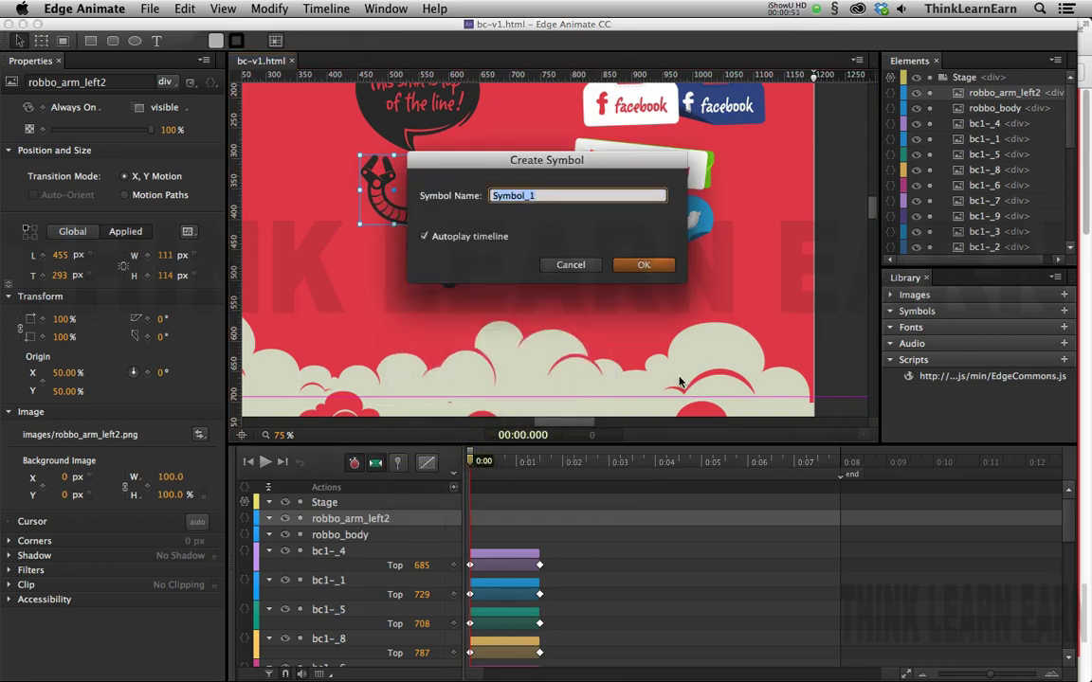
pyautogui.write('left-robo-arm')
pyautogui.press('Return')
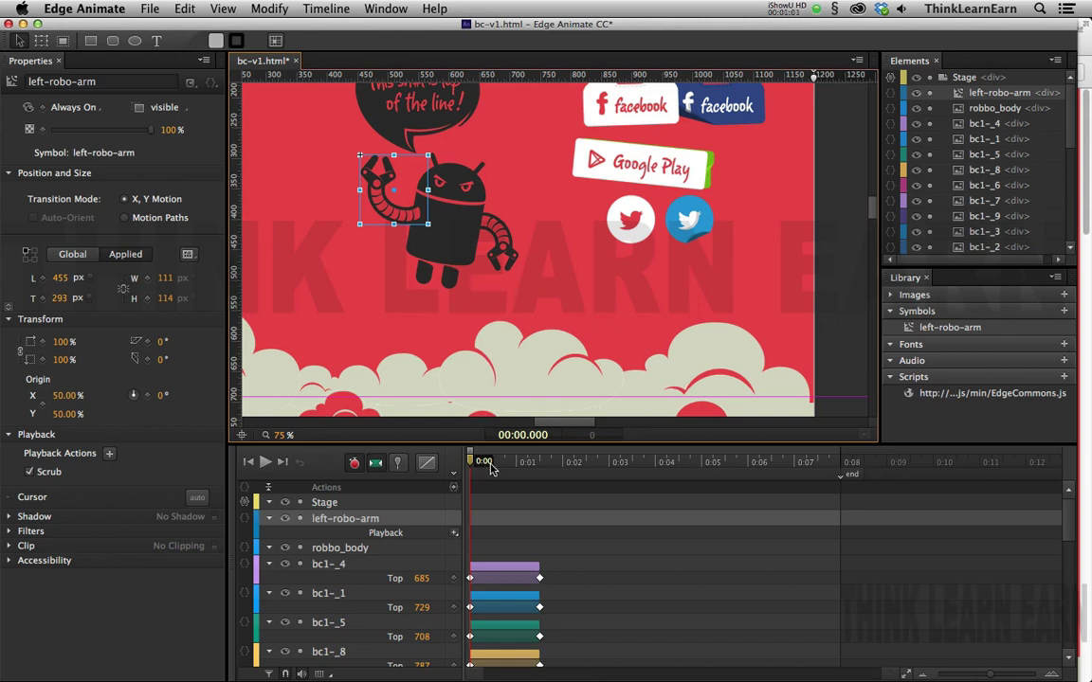
# - Enter the left-robo-arm symbol for editing and select the robbo_arm_left2 image inside it
pyautogui.rightClick(413, 212)
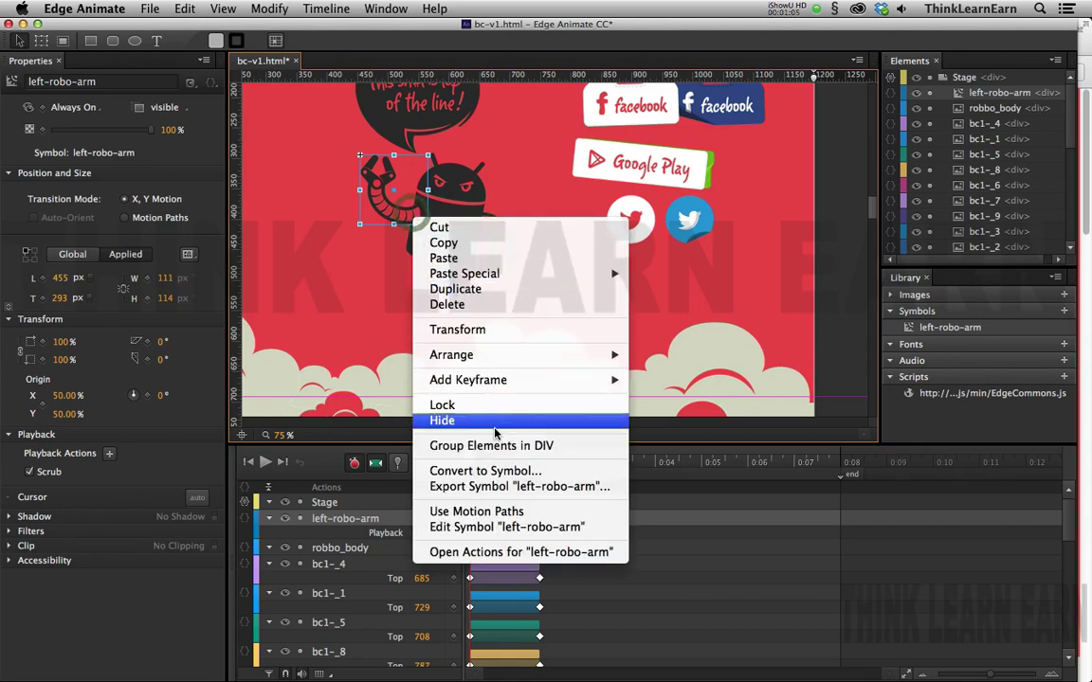
pyautogui.click(495, 528)
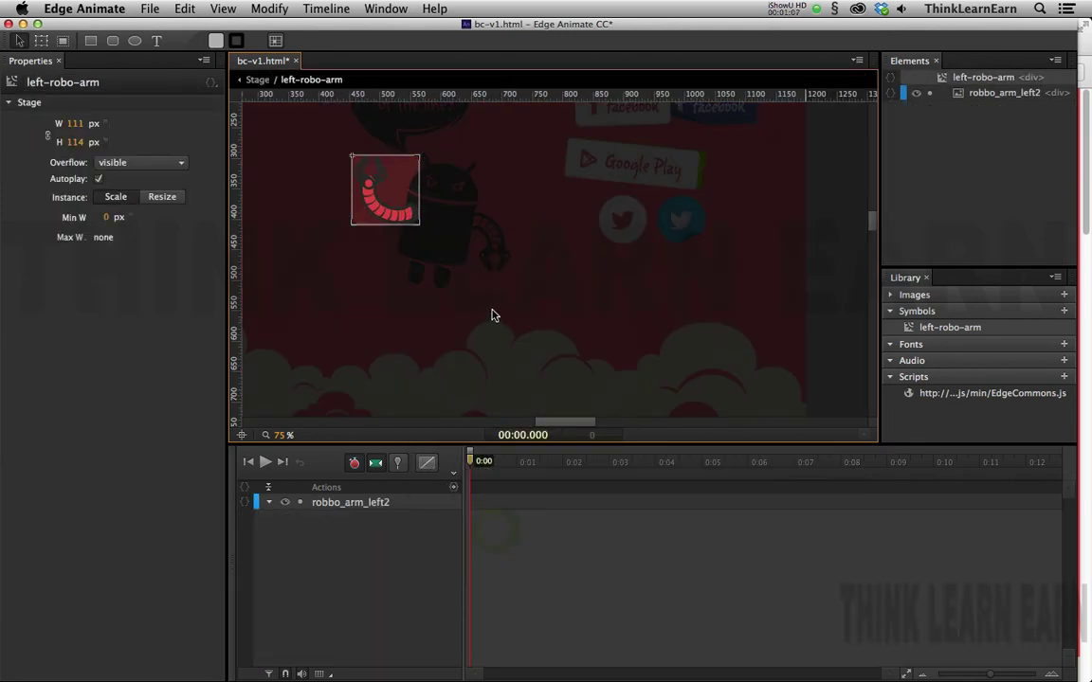
pyautogui.click(393, 201)
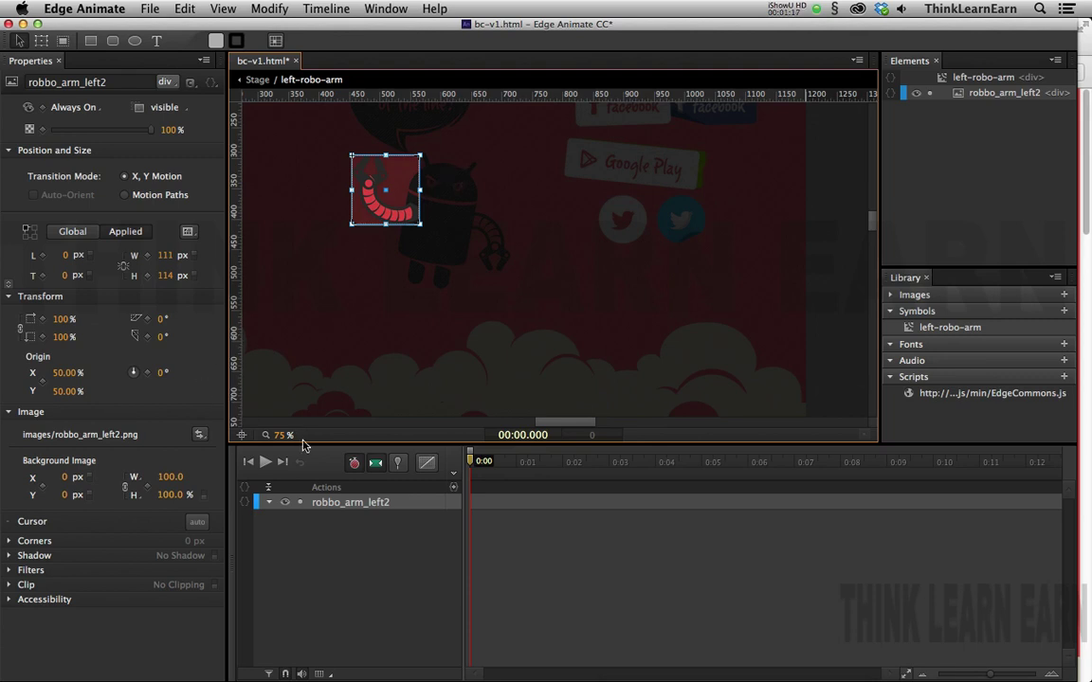
# - With Auto-Keyframe off, set the arm's transform origin to 90% X, 83% Y, then re-enable Auto-Keyframe and Pin
pyautogui.click(355, 466)
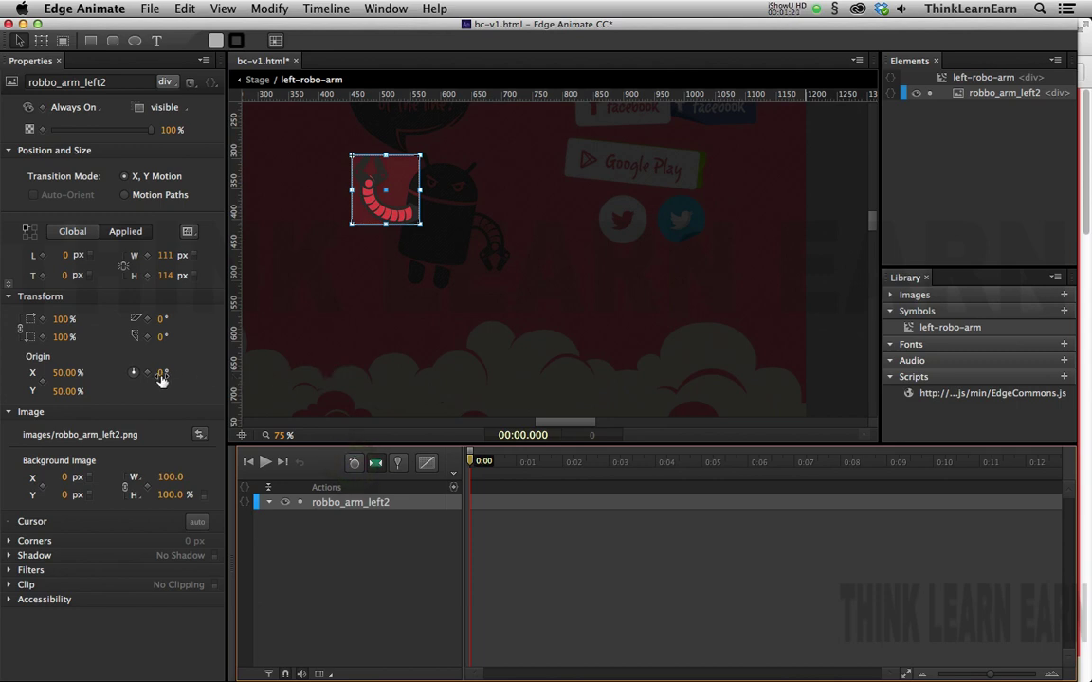
pyautogui.moveTo(158, 372); pyautogui.dragTo(246, 383)
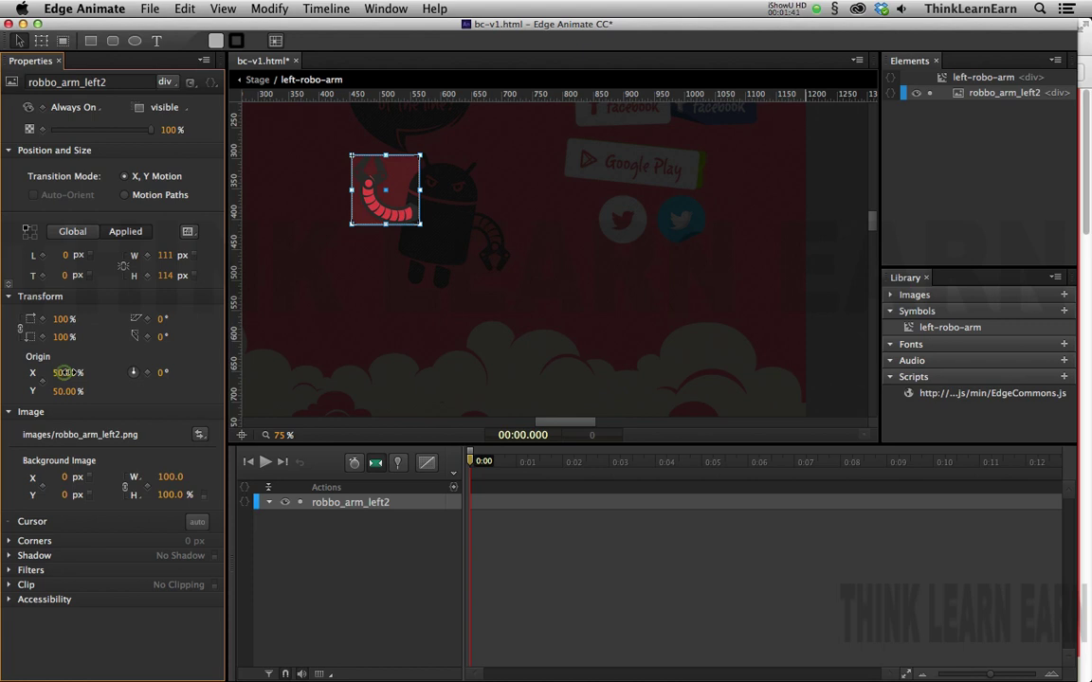
pyautogui.moveTo(66, 373); pyautogui.dragTo(91, 392)
pyautogui.moveTo(161, 372); pyautogui.dragTo(131, 380)
pyautogui.press('super+z')
pyautogui.press('p')
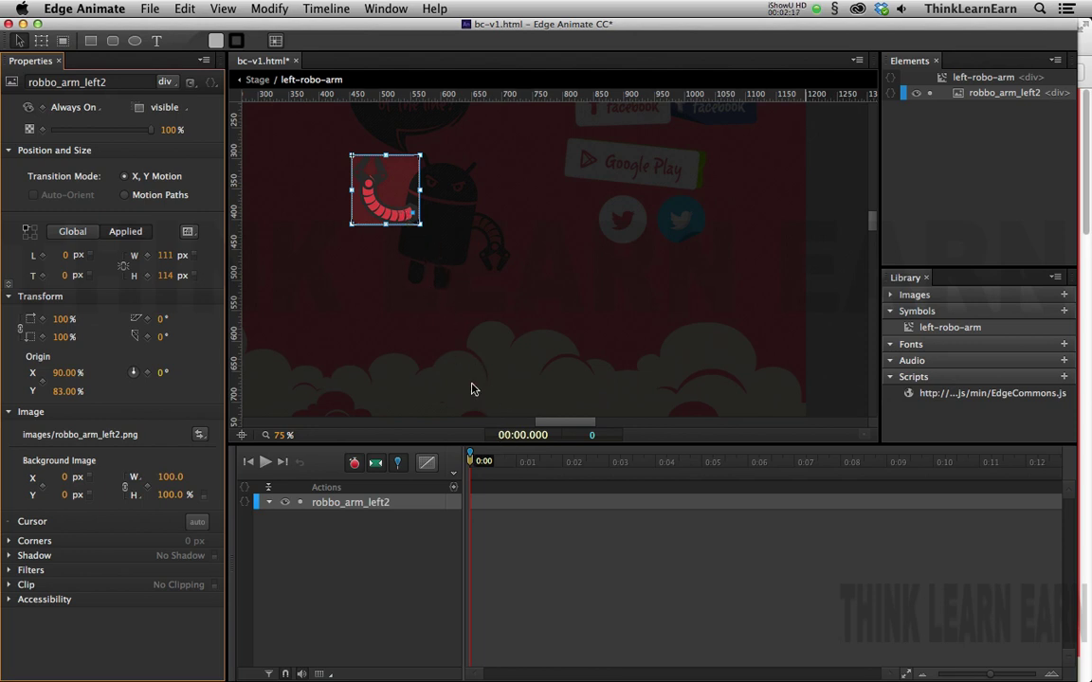
# - Set the pin offset to 4.5 seconds and rotate the arm to 21°
pyautogui.click(591, 435)
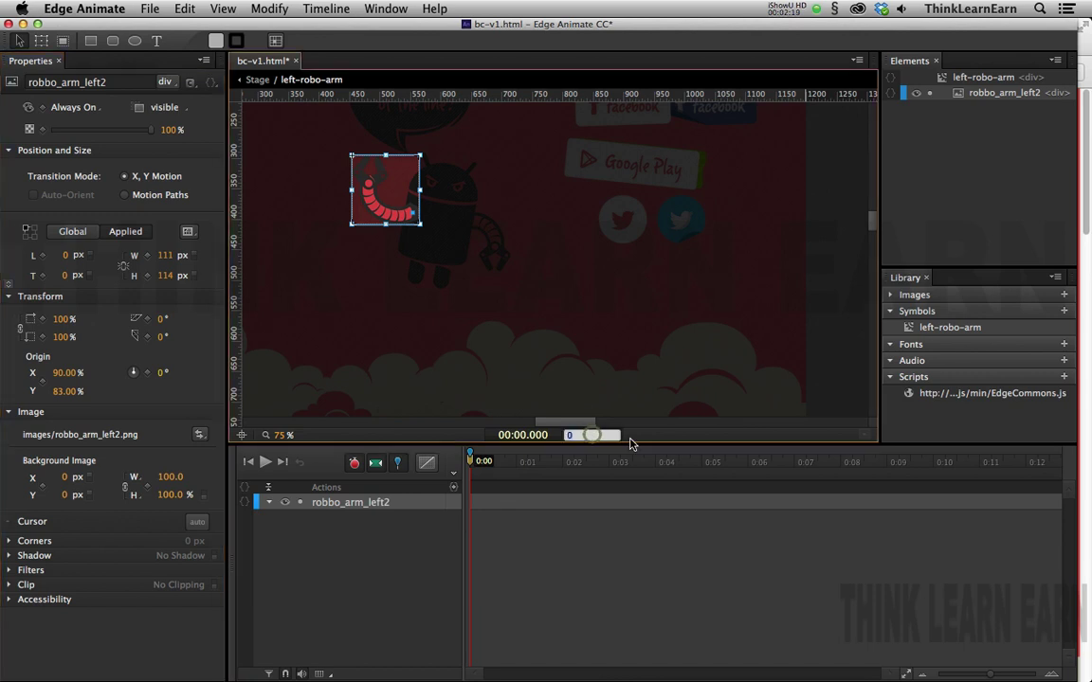
pyautogui.write('4.5')
pyautogui.press('Return')
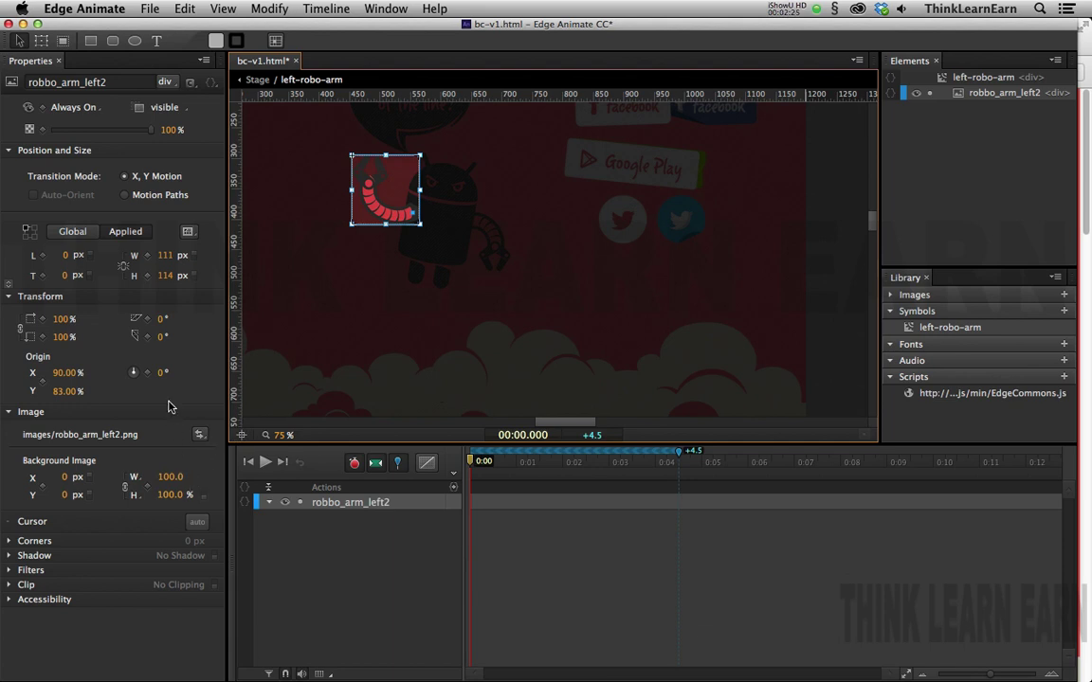
pyautogui.click(163, 372)
pyautogui.moveTo(163, 372); pyautogui.dragTo(180, 371)
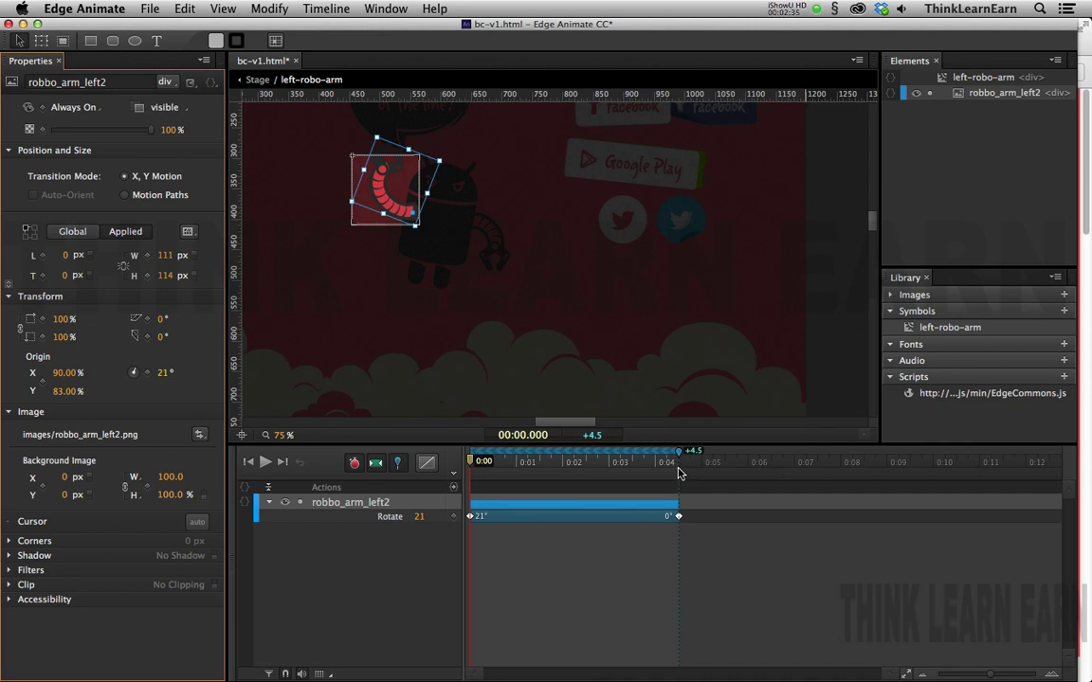
# - Change the pin offset to 9 seconds and set the arm's starting rotation to 0°
pyautogui.click(595, 436)
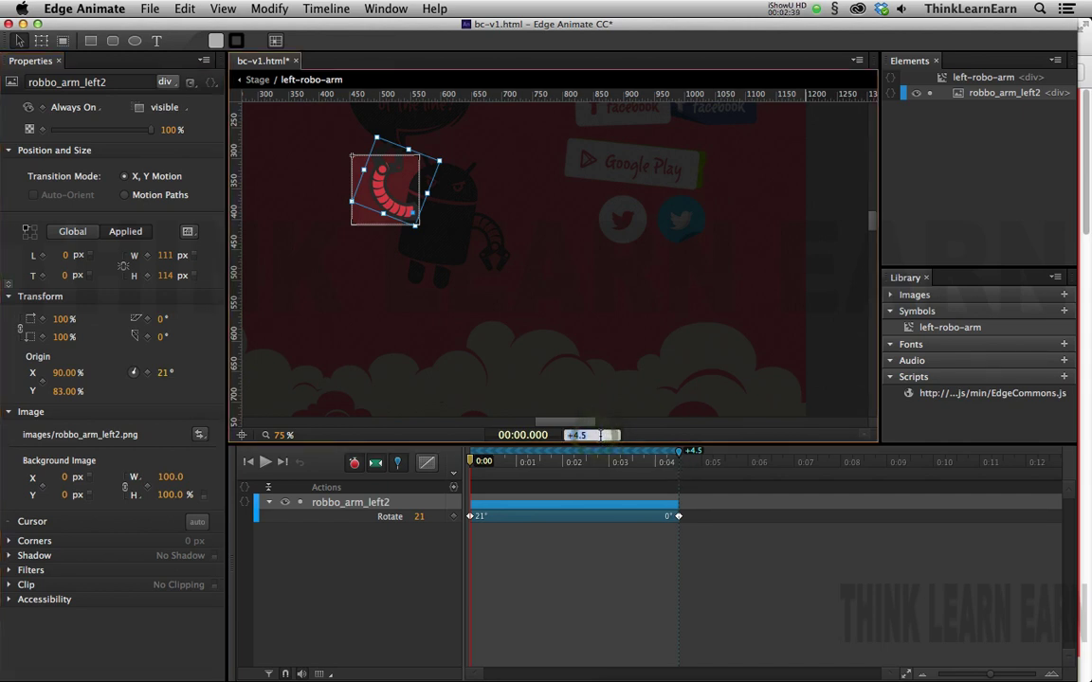
pyautogui.write('9')
pyautogui.press('Return')
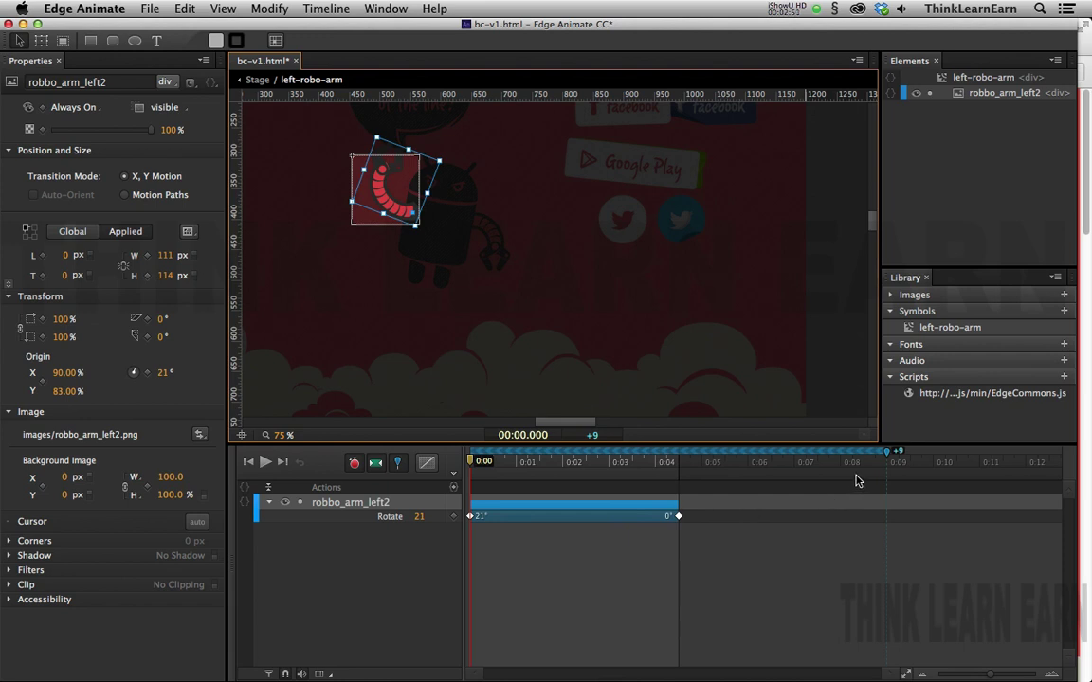
pyautogui.click(164, 374)
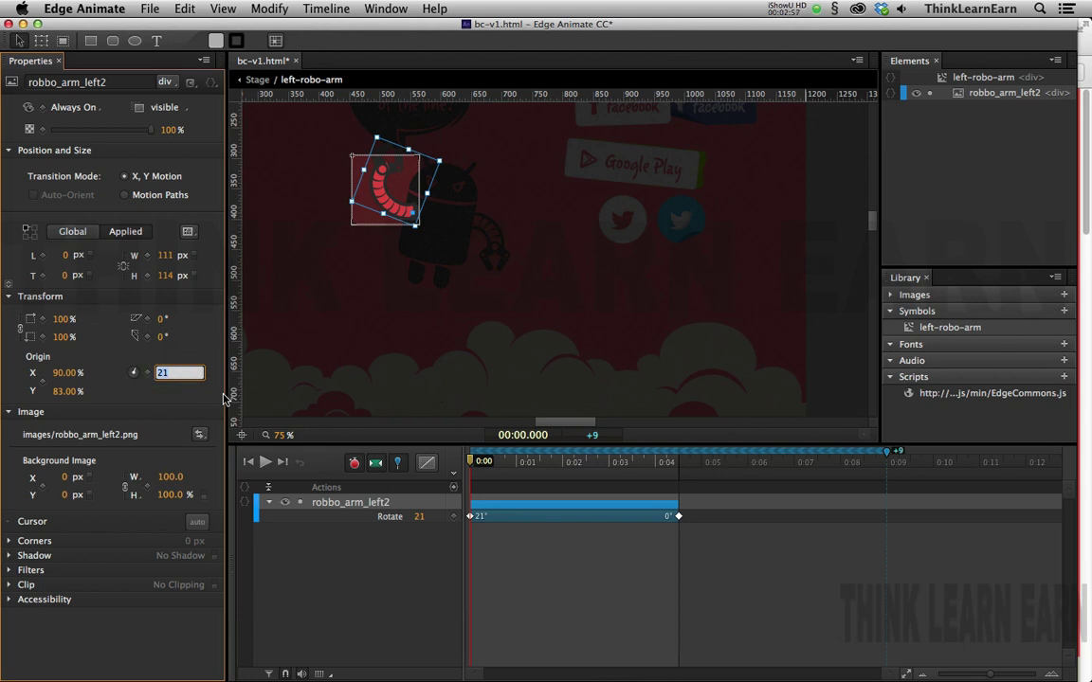
pyautogui.write('0')
pyautogui.press('Return')
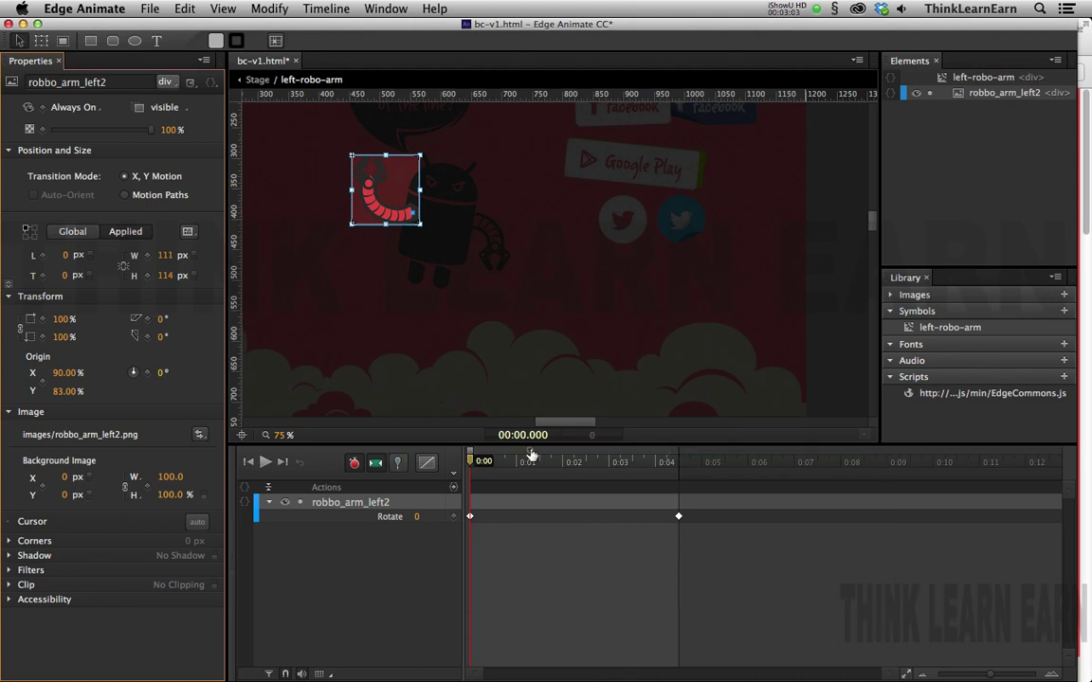
# - Scrub to preview the arm swinging toward 0°, keep the 21° start, and pin the playhead
pyautogui.click(597, 460)
pyautogui.moveTo(614, 459); pyautogui.dragTo(466, 456)
pyautogui.press('super+z')
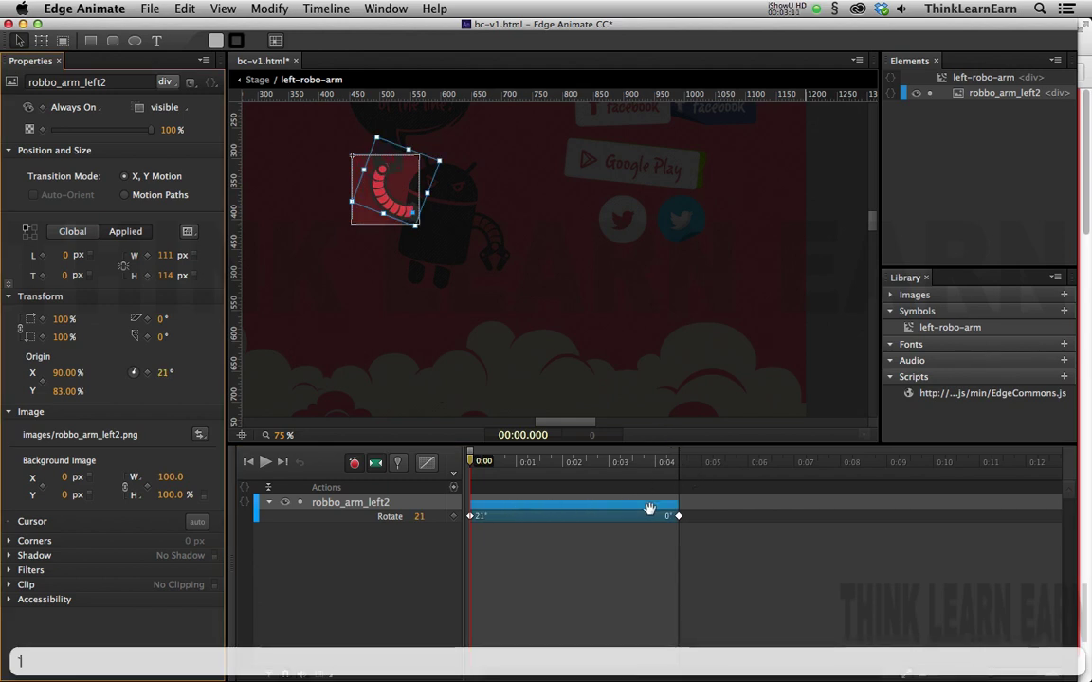
pyautogui.moveTo(472, 462); pyautogui.dragTo(681, 467)
pyautogui.press('p')
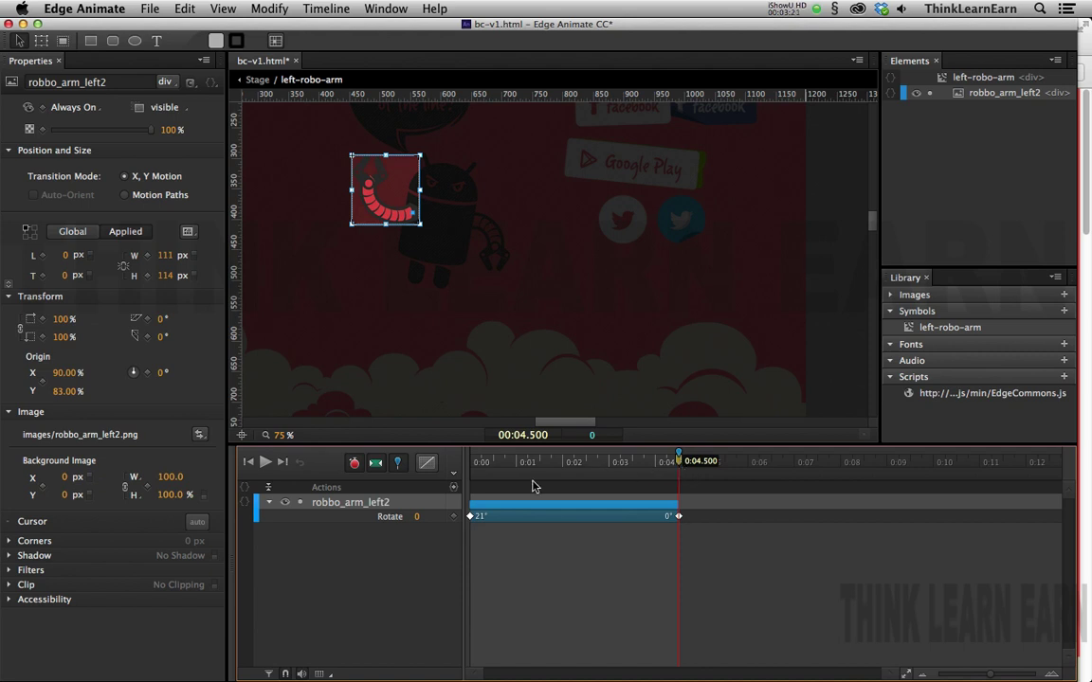
# - Set the pin offset to 9 seconds and key the arm's rotation back to 21° at the end
pyautogui.click(591, 437)
pyautogui.write('9')
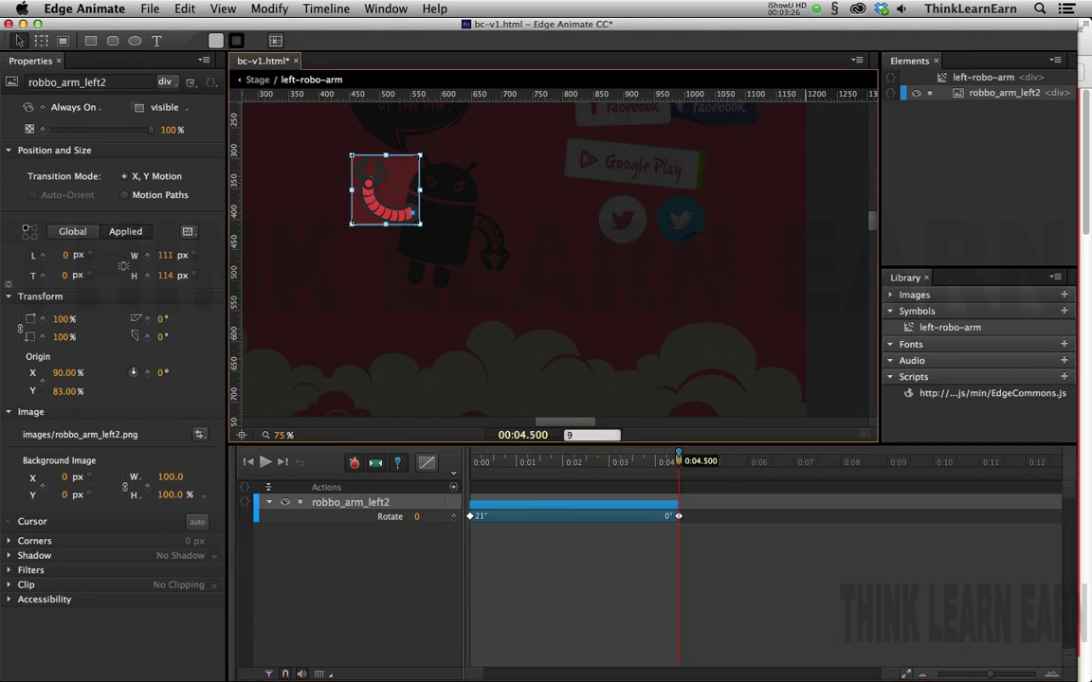
pyautogui.press('Return')
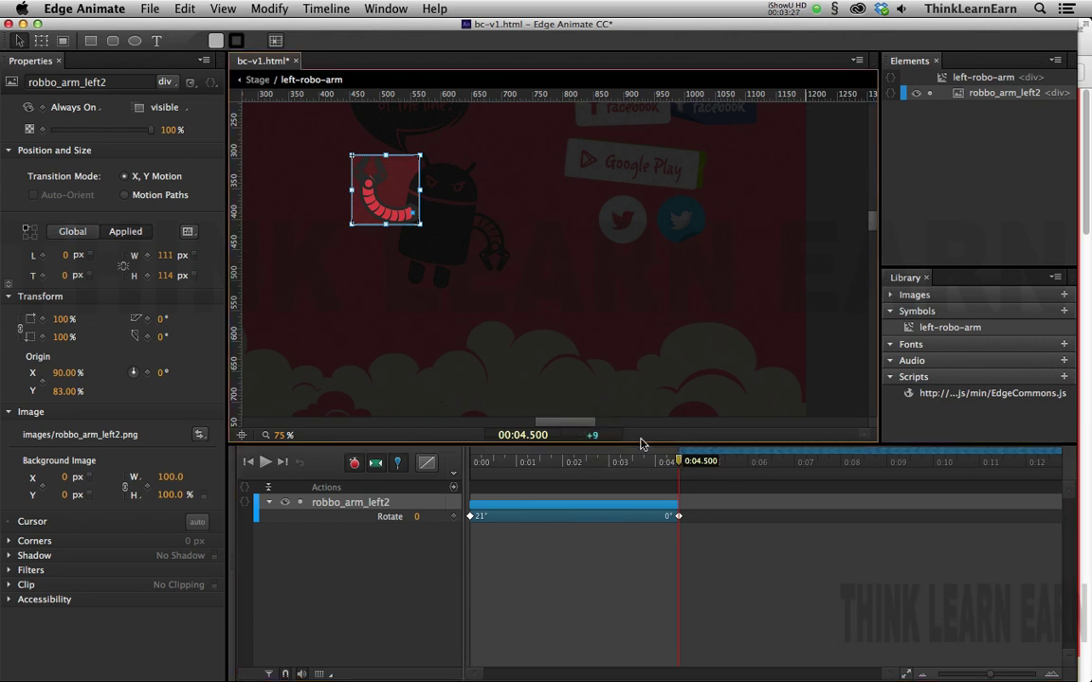
pyautogui.press('Home')
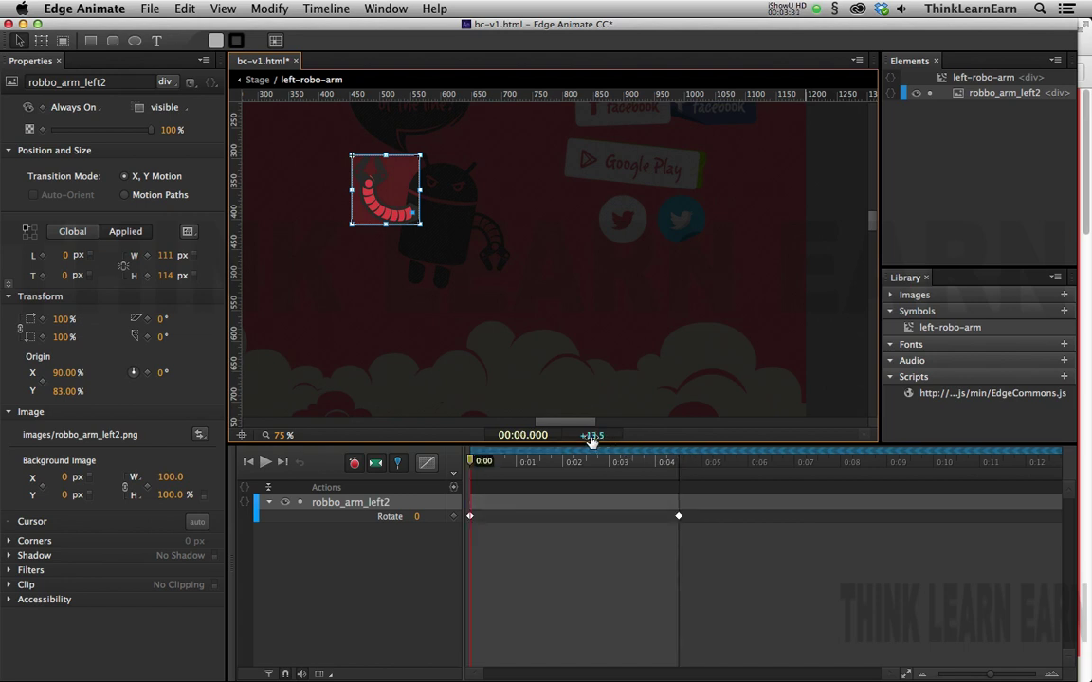
pyautogui.press('End')
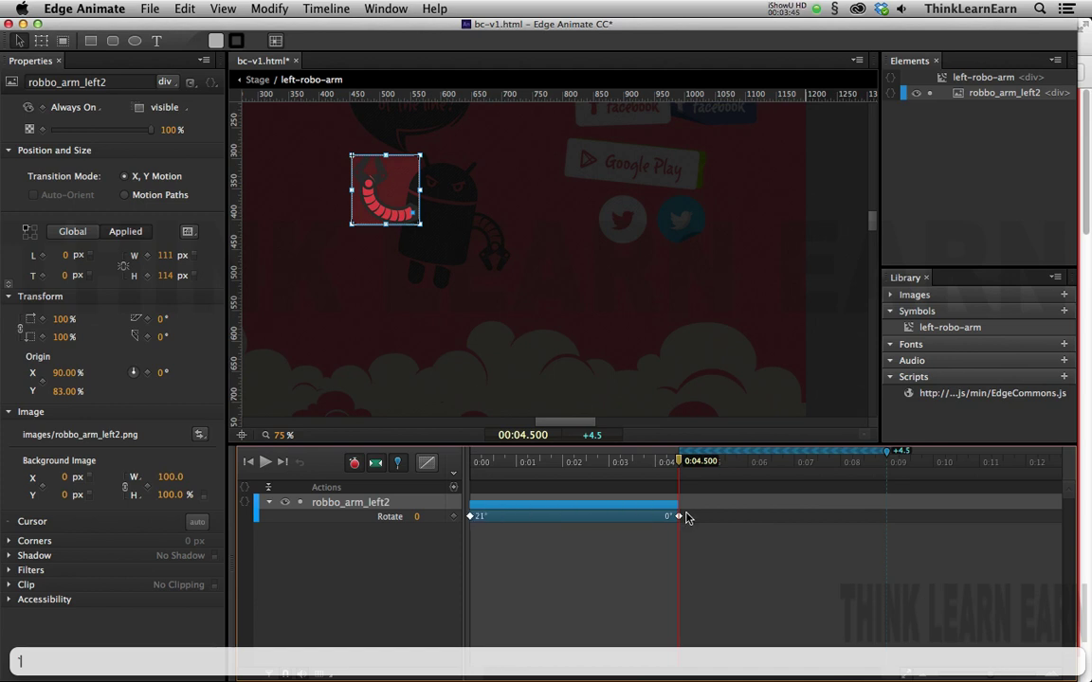
pyautogui.click(162, 373)
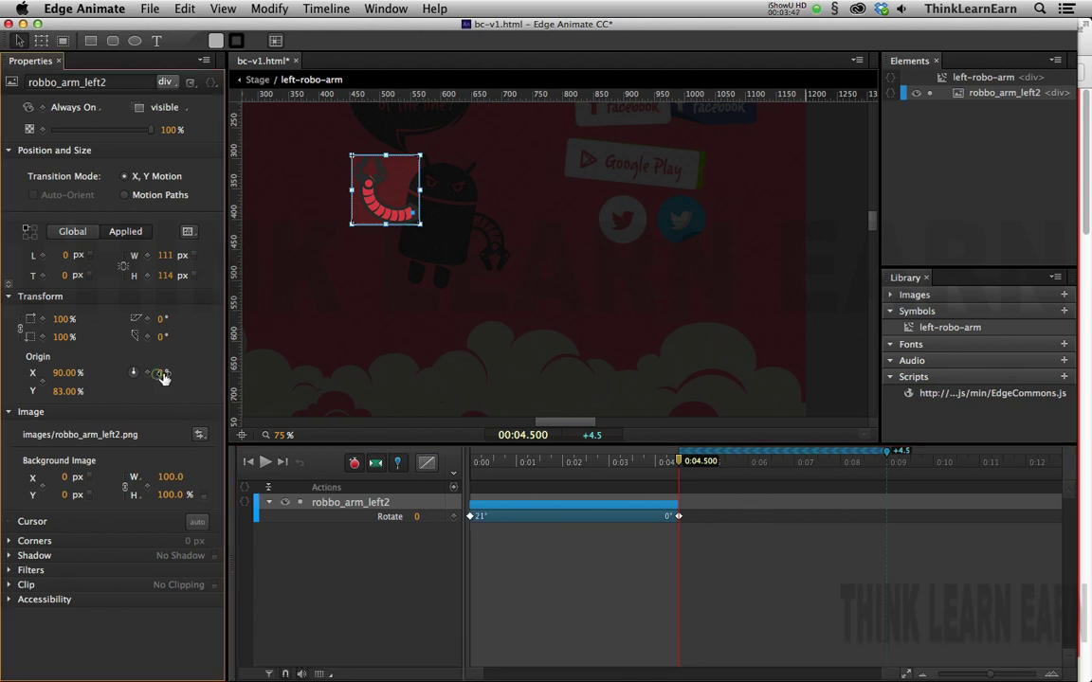
pyautogui.write('21')
pyautogui.press('Return')
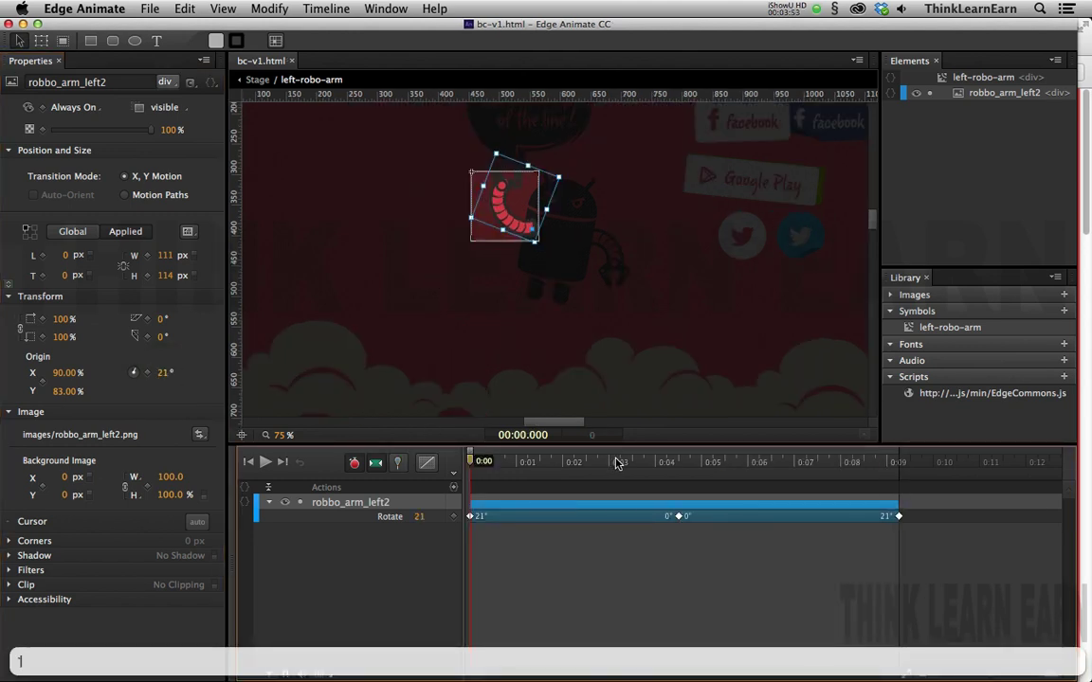
# - Scrub the arm's timeline and undo the misplaced 21° keyframe
pyautogui.click(617, 461)
pyautogui.moveTo(617, 461); pyautogui.dragTo(465, 461)
pyautogui.press('super+z')
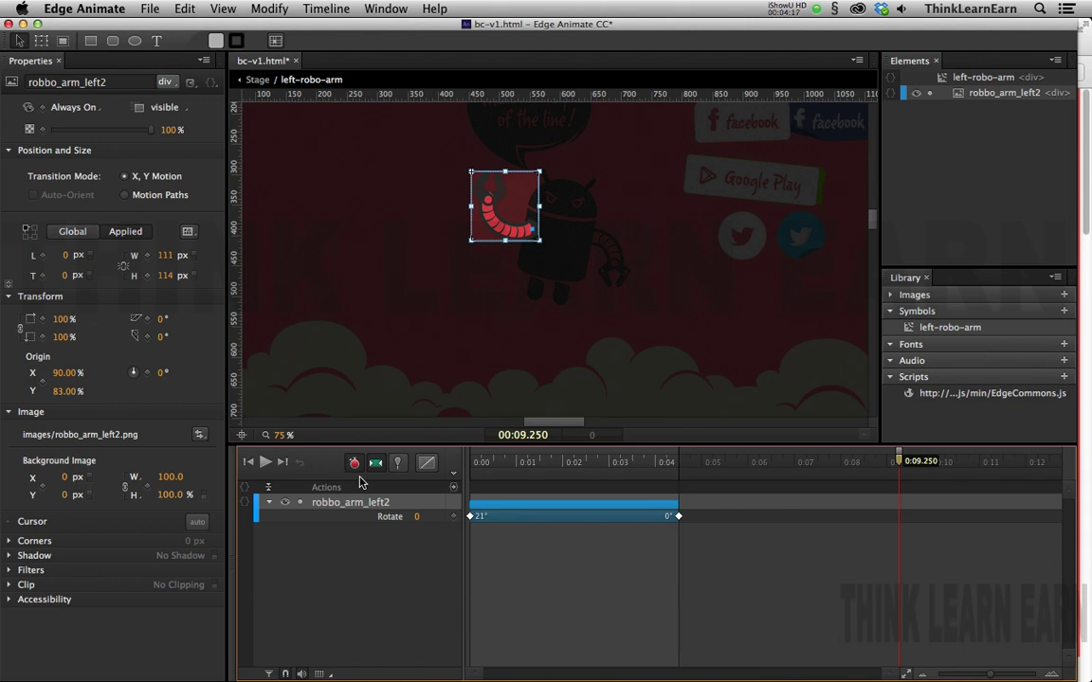
# - Add a 21° Rotate keyframe at 0:09.250, check the swing, and save bc-v1.html
pyautogui.click(161, 372)
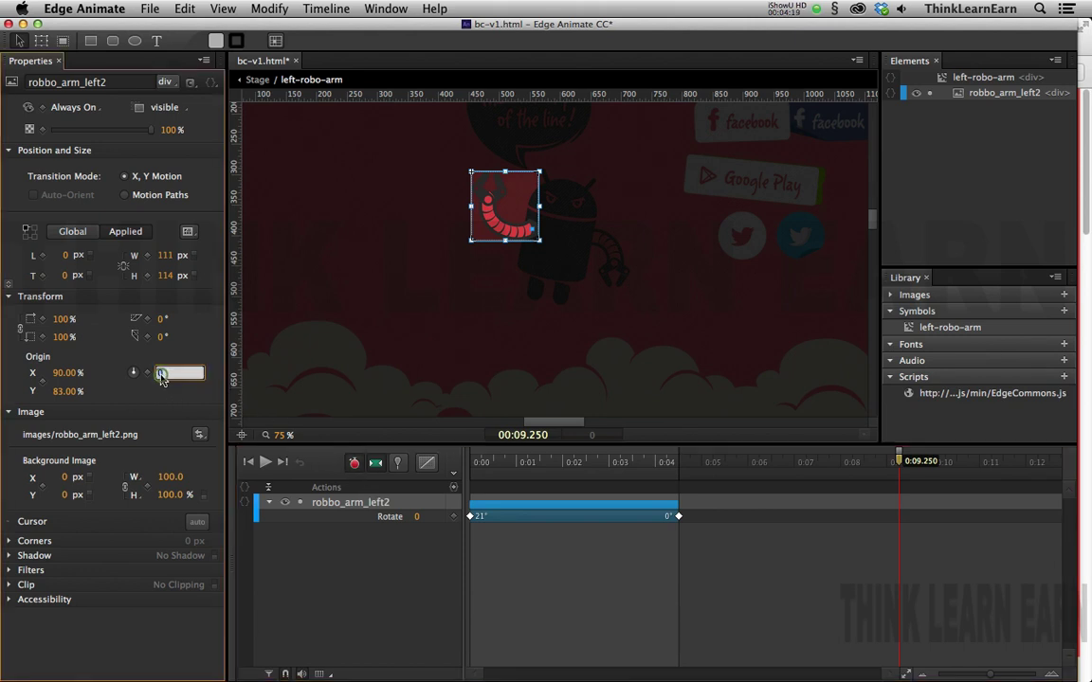
pyautogui.write('21')
pyautogui.press('Return')
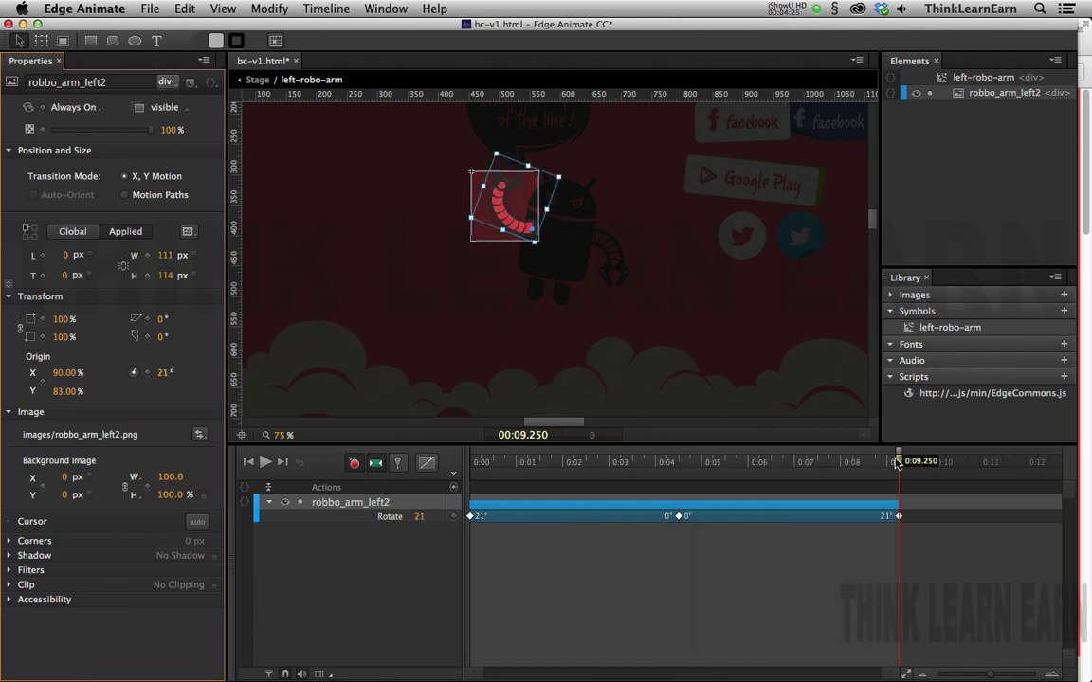
pyautogui.moveTo(897, 462)
pyautogui.mouseDown()
pyautogui.moveTo(472, 461)
pyautogui.moveTo(897, 471)
pyautogui.mouseUp()
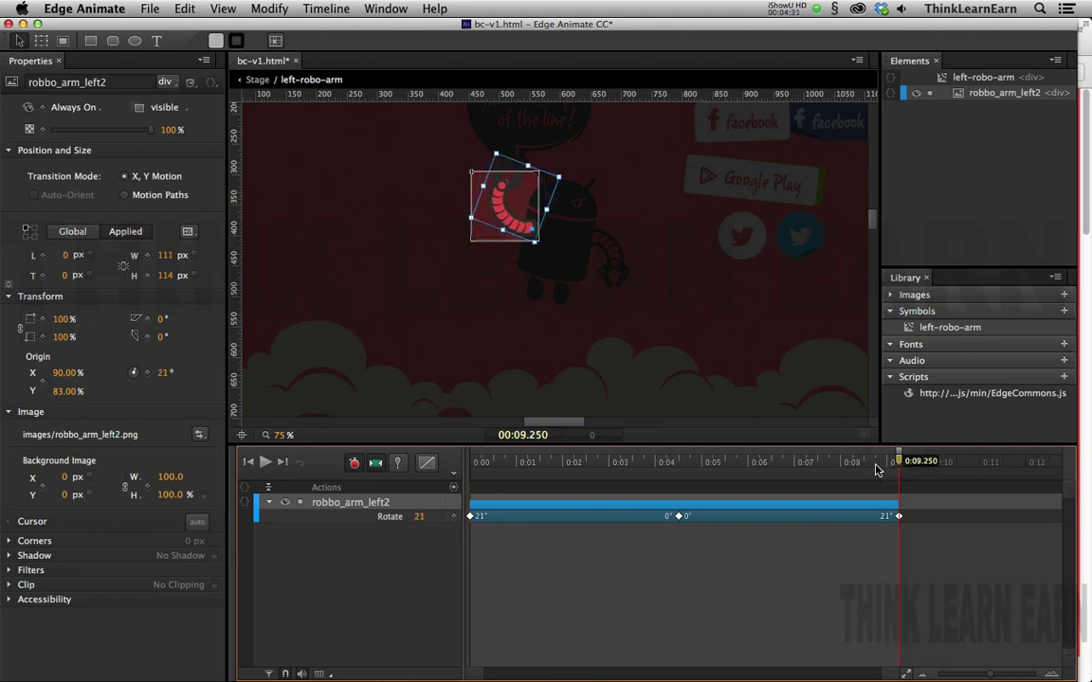
pyautogui.press('super+s')
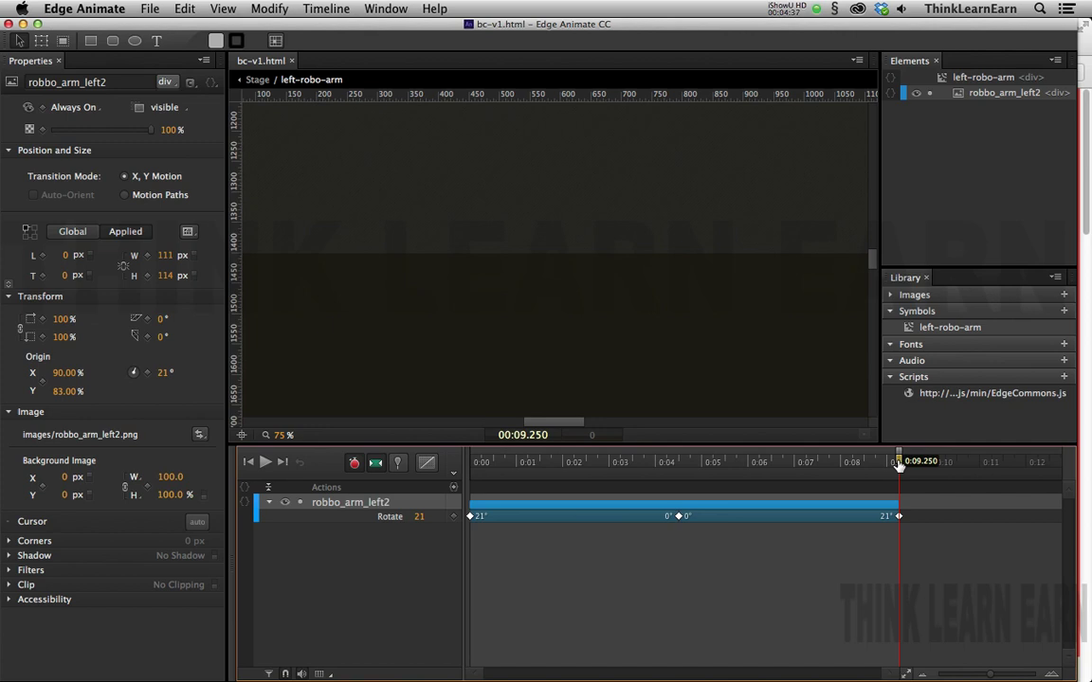
# - Add a sym.play(0); trigger at 9250 ms, save, and go back to the main Stage
pyautogui.click(453, 491)
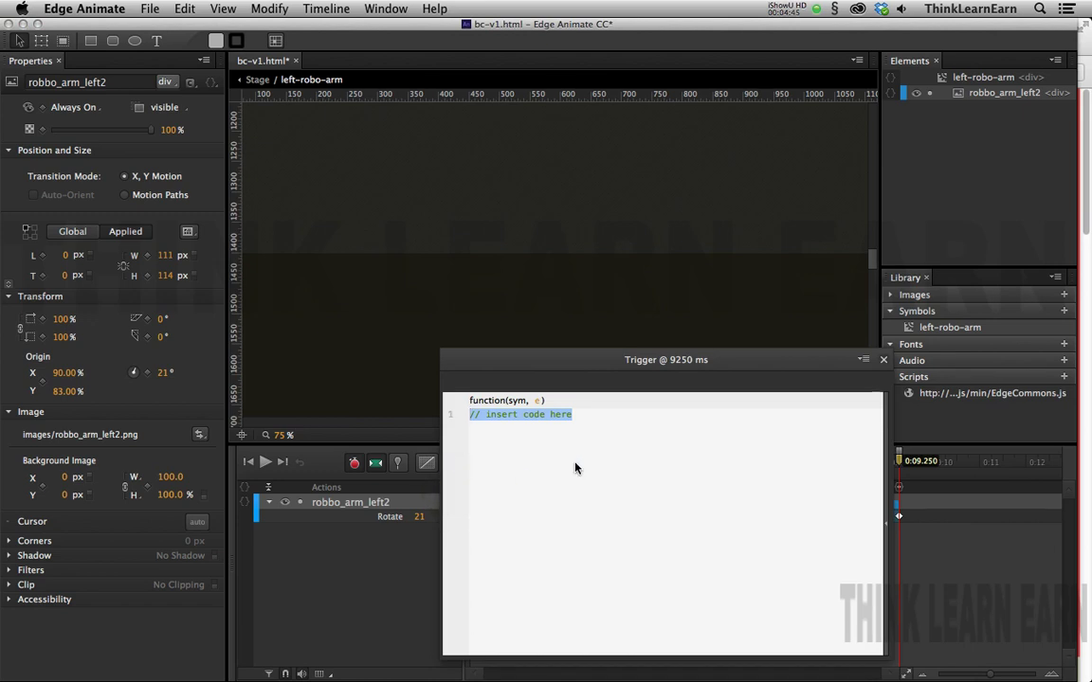
pyautogui.write('sym')
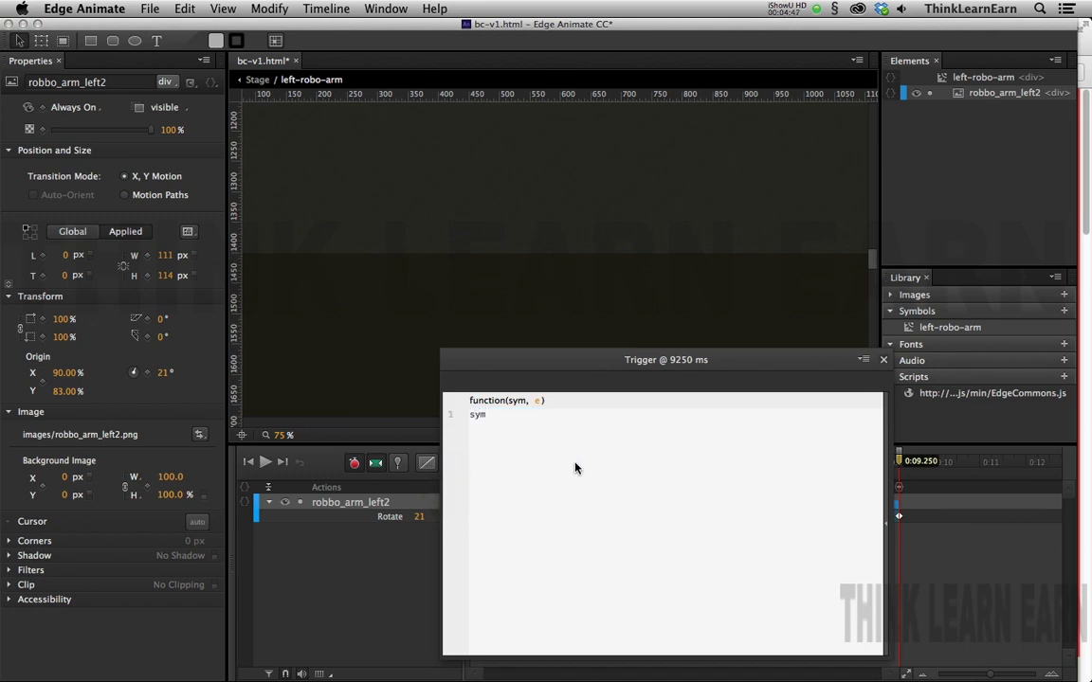
pyautogui.write('.play(0);')
pyautogui.click(883, 360)
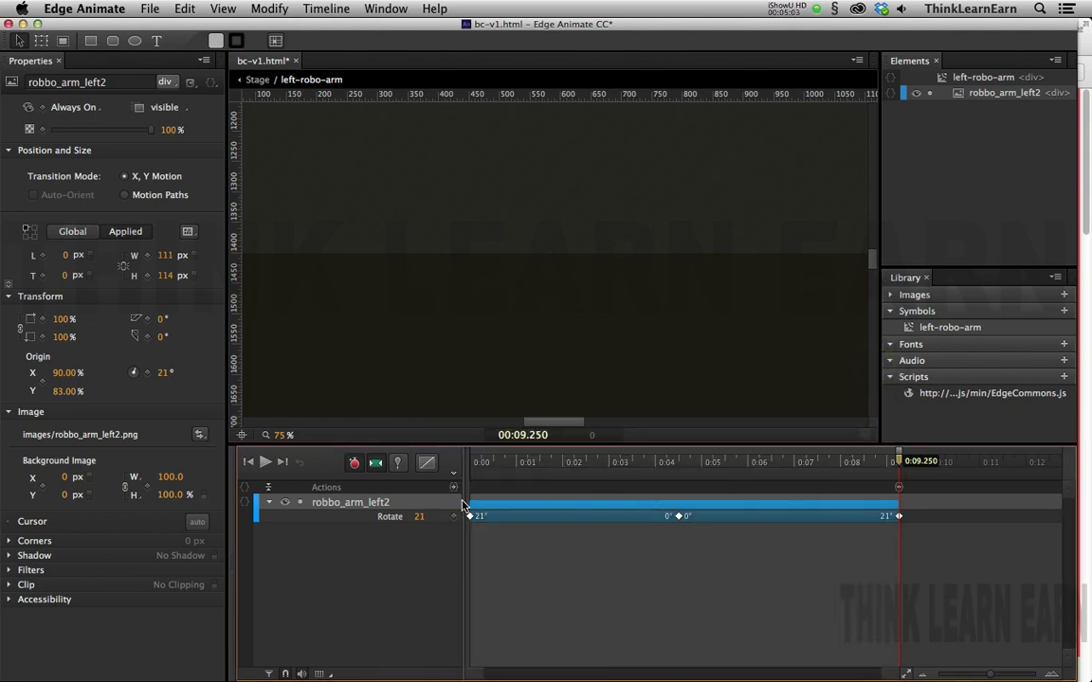
pyautogui.press('super+s')
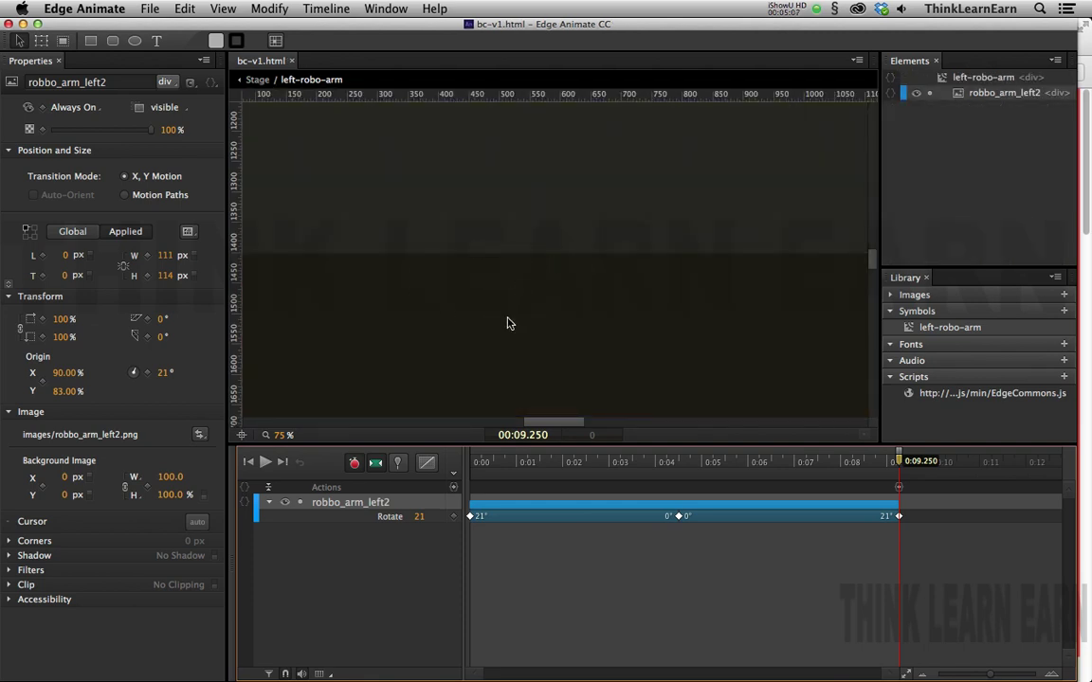
pyautogui.moveTo(868, 265); pyautogui.dragTo(853, 221)
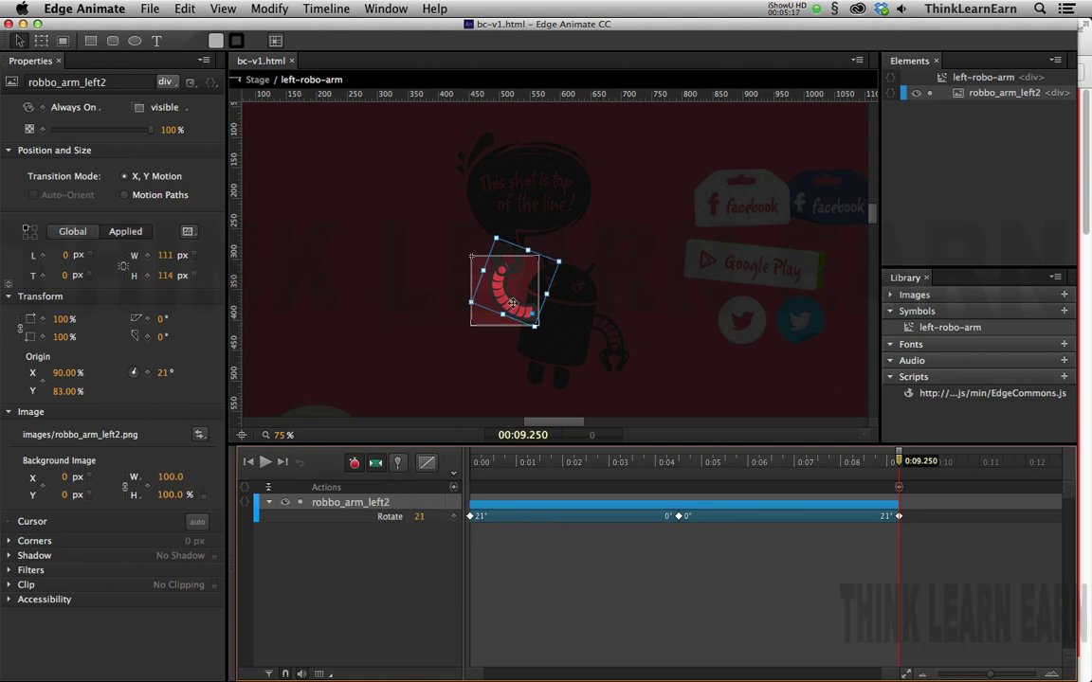
pyautogui.click(256, 80)
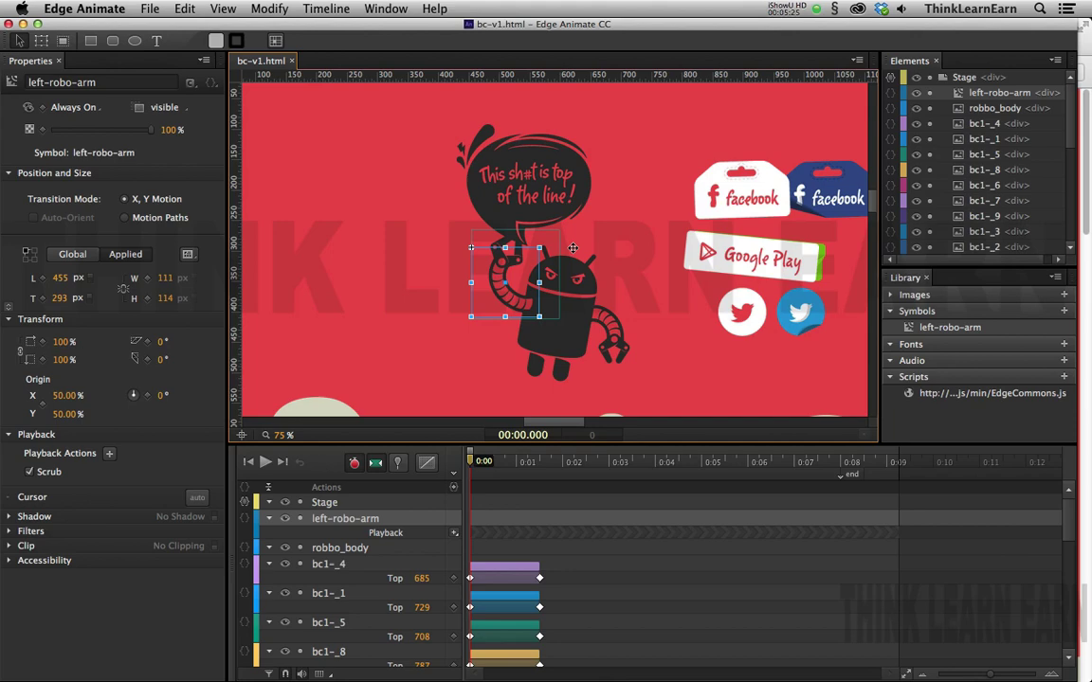
# - Preview bc-v1.html in Firefox, compare it with the Boy-Coy tab, then switch back to Edge Animate
pyautogui.press('super+Return')
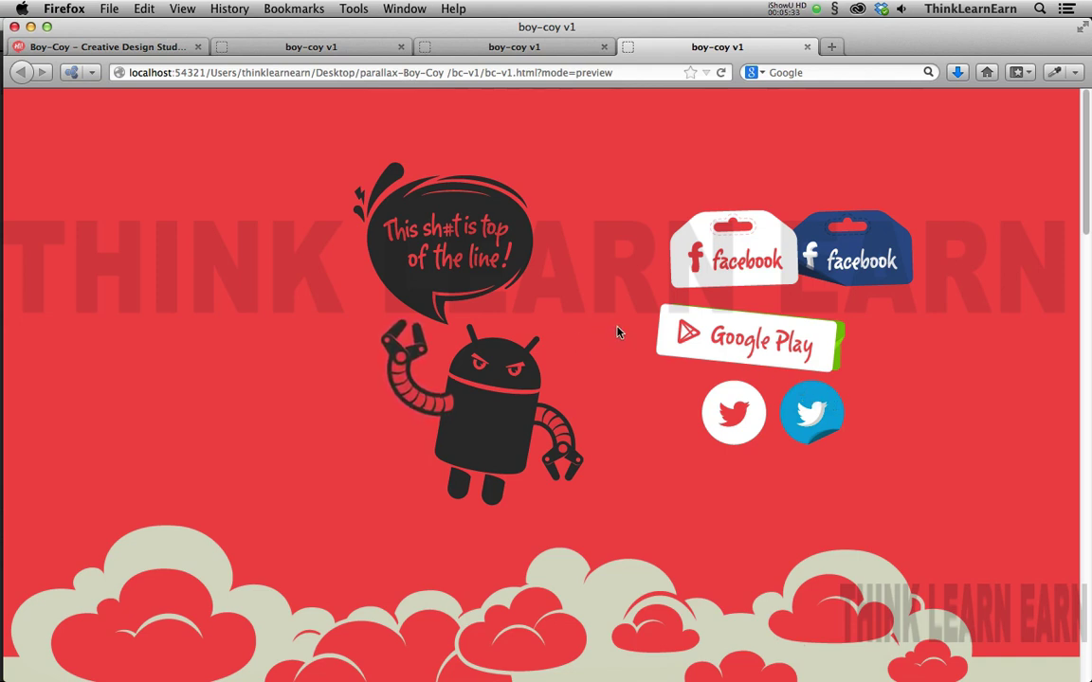
pyautogui.click(142, 53)
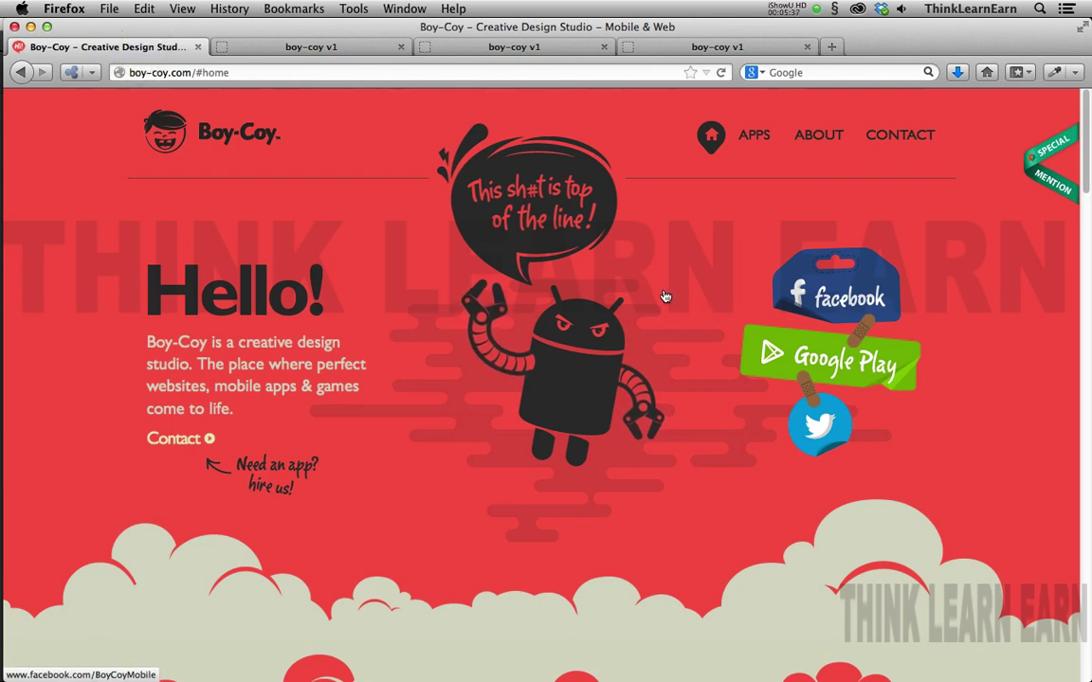
pyautogui.click(686, 50)
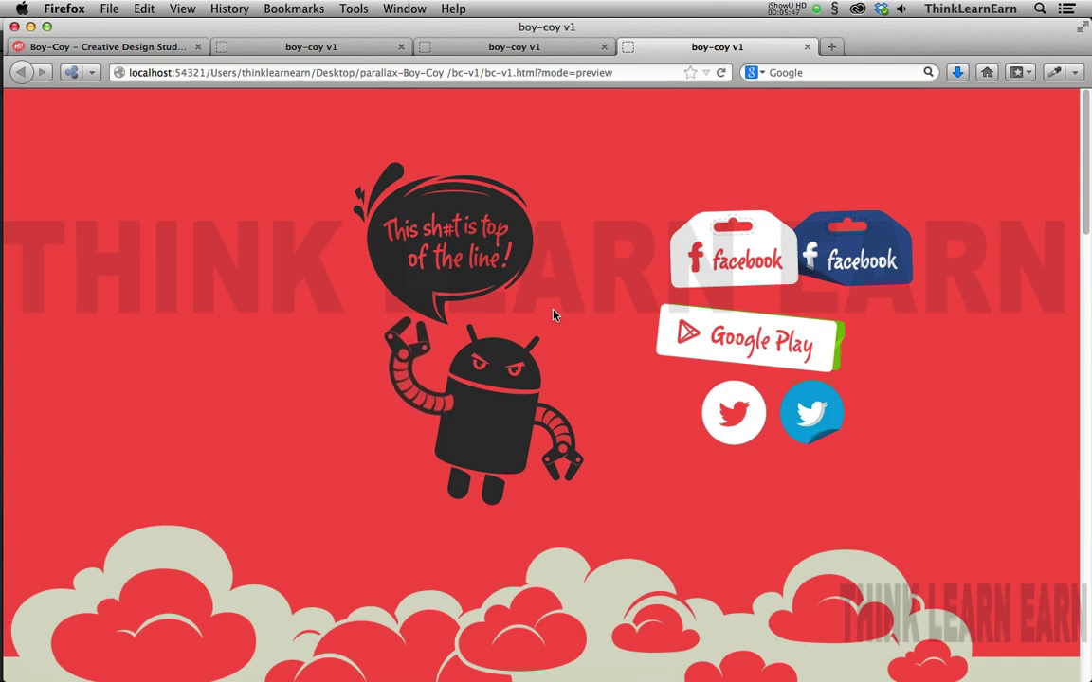
pyautogui.press('super+Tab')
# - Select robbo_arm_right and convert it into a symbol called right-arm-robo
pyautogui.click(674, 352)
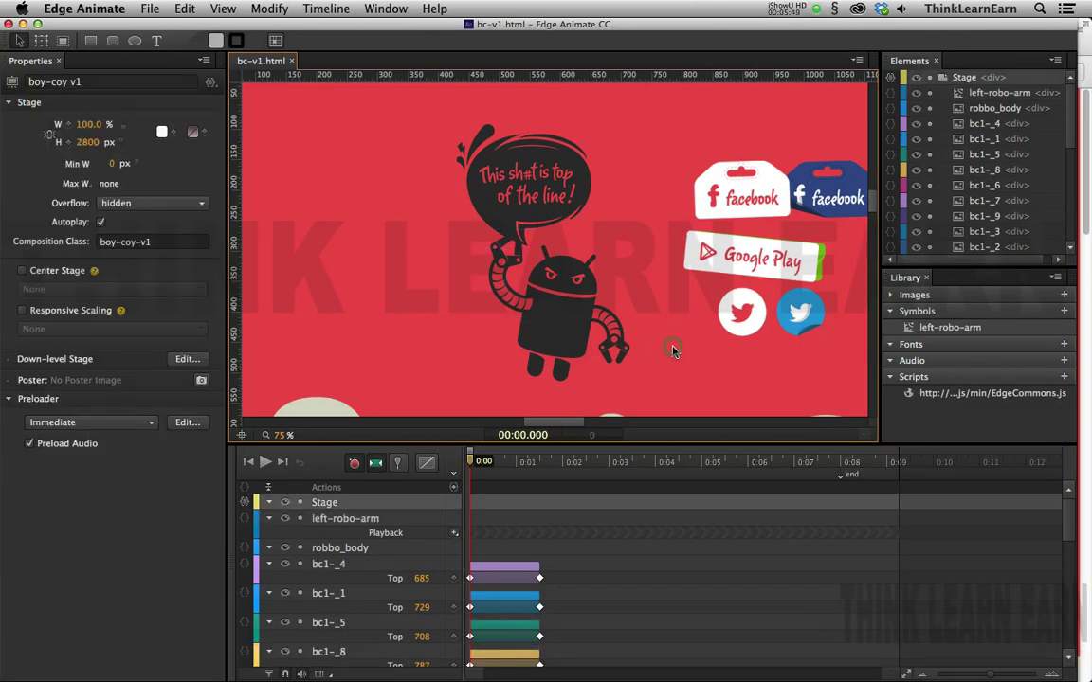
pyautogui.click(616, 347)
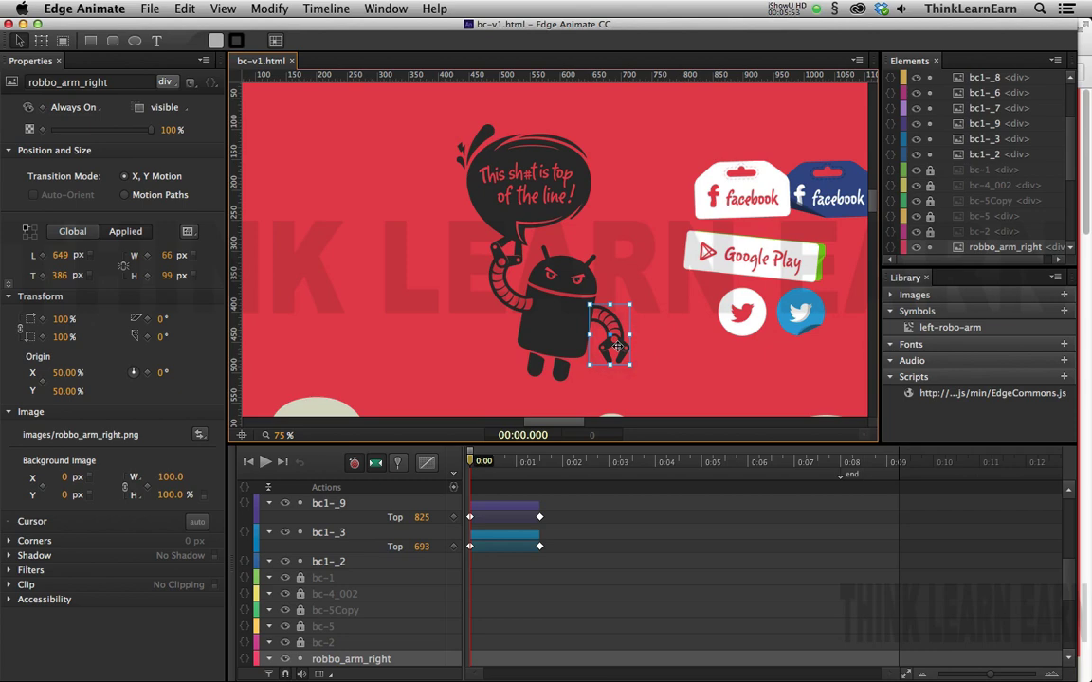
pyautogui.rightClick(616, 347)
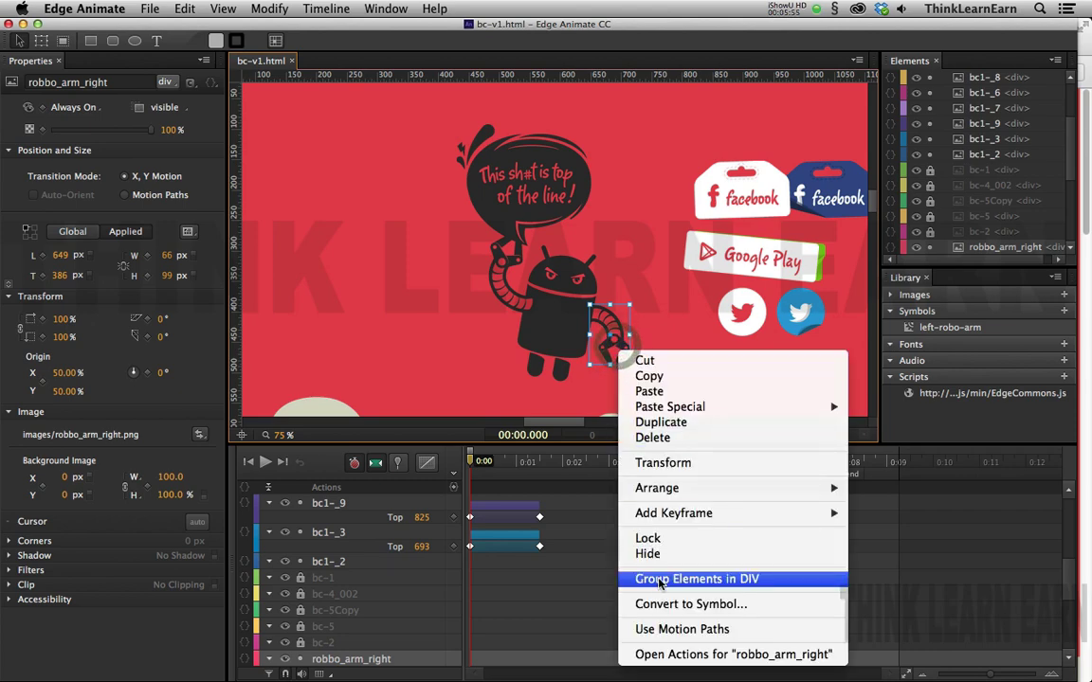
pyautogui.click(690, 603)
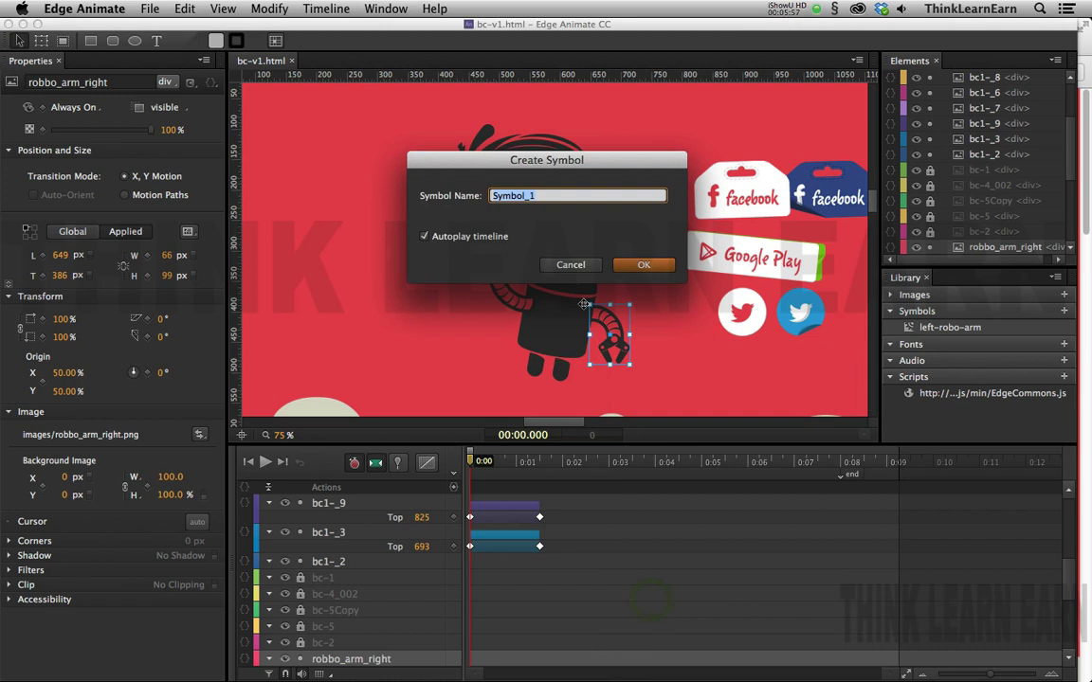
pyautogui.write('right-arm-robo')
pyautogui.click(645, 264)
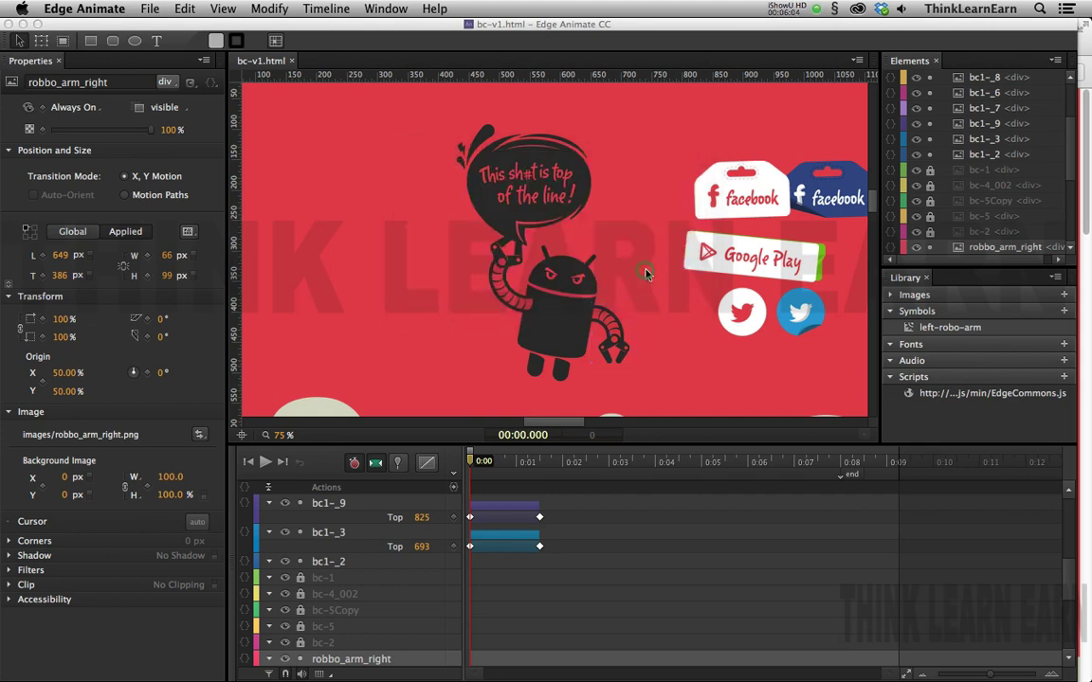
# - Edit the right-arm-robo symbol and, with auto-keyframe on, set robbo_arm_right's origin to 5% X, 15% Y
pyautogui.rightClick(619, 325)
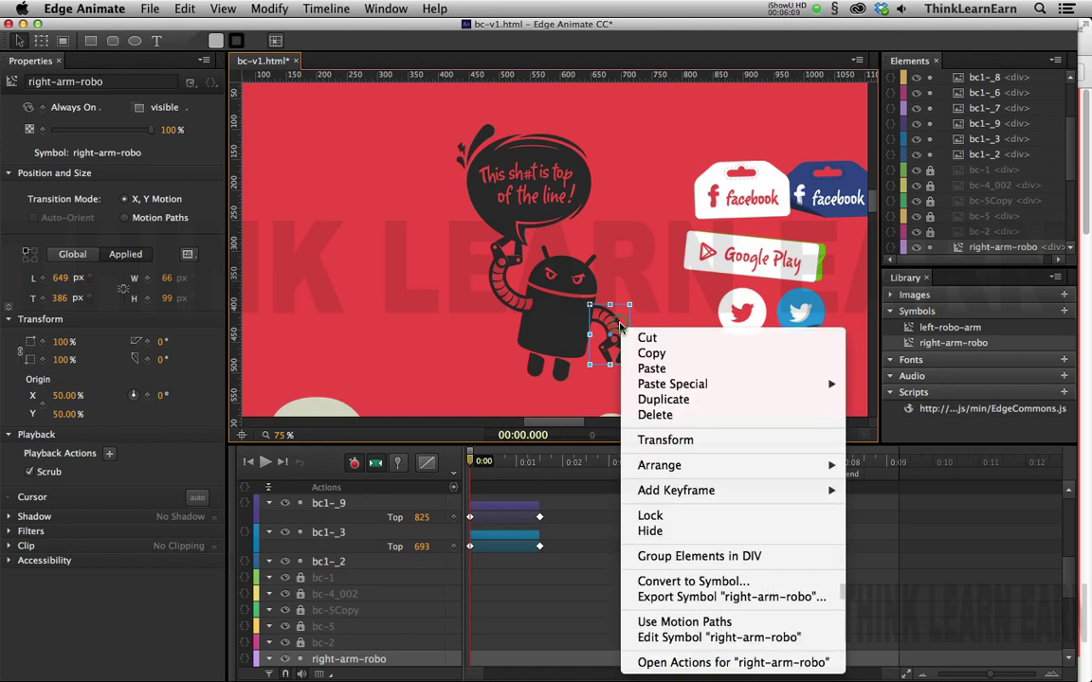
pyautogui.click(682, 637)
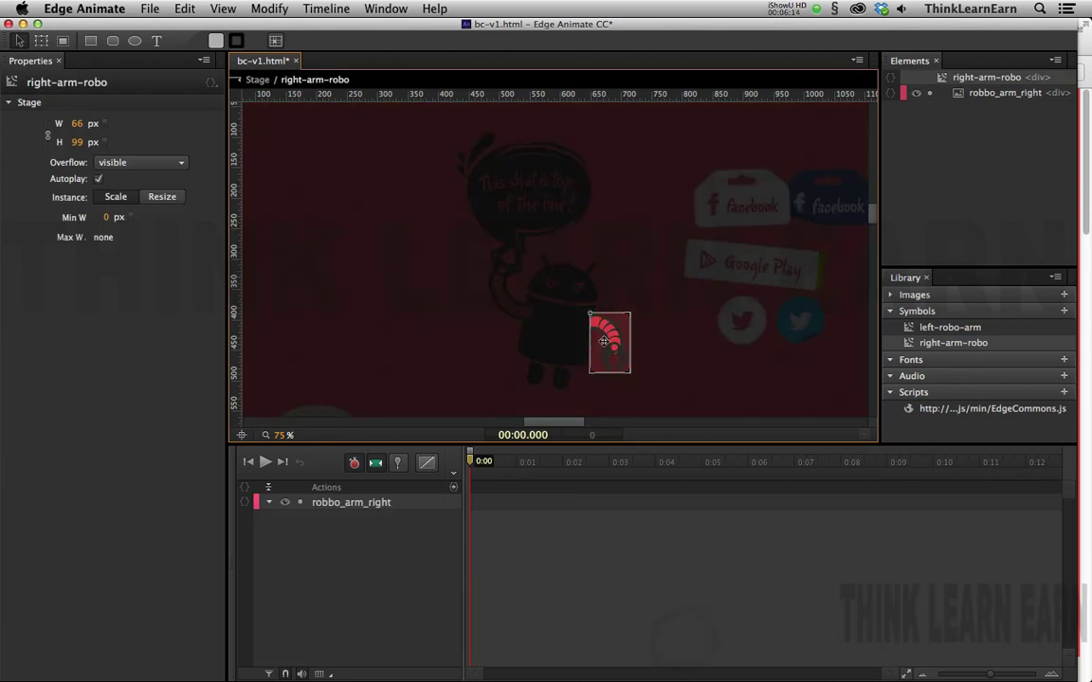
pyautogui.click(603, 341)
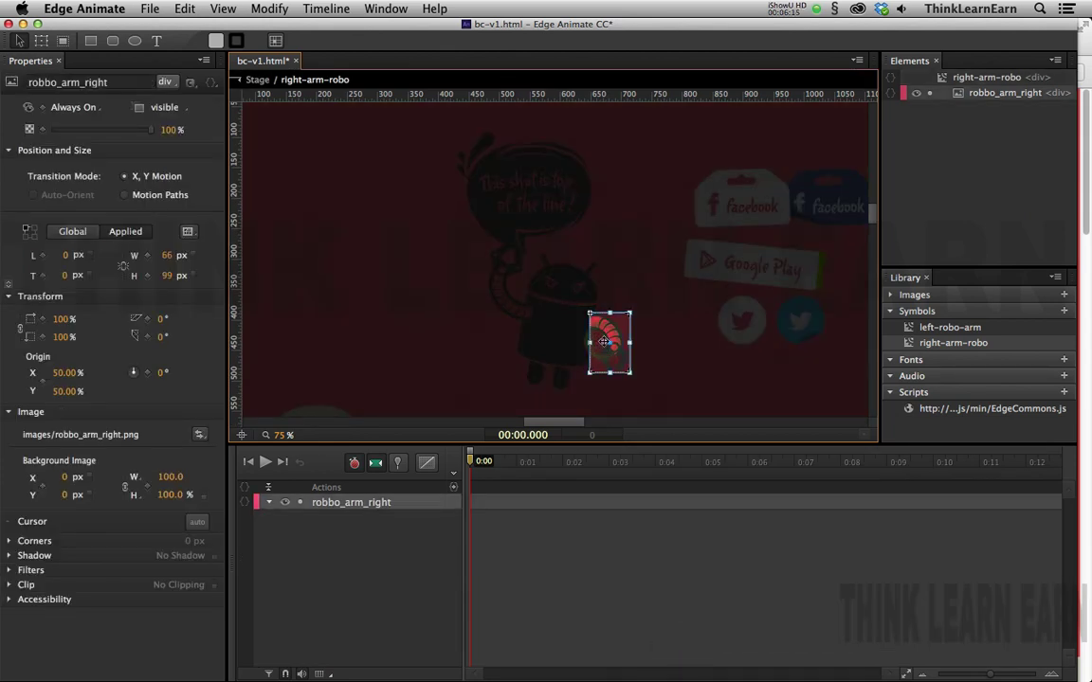
pyautogui.click(355, 465)
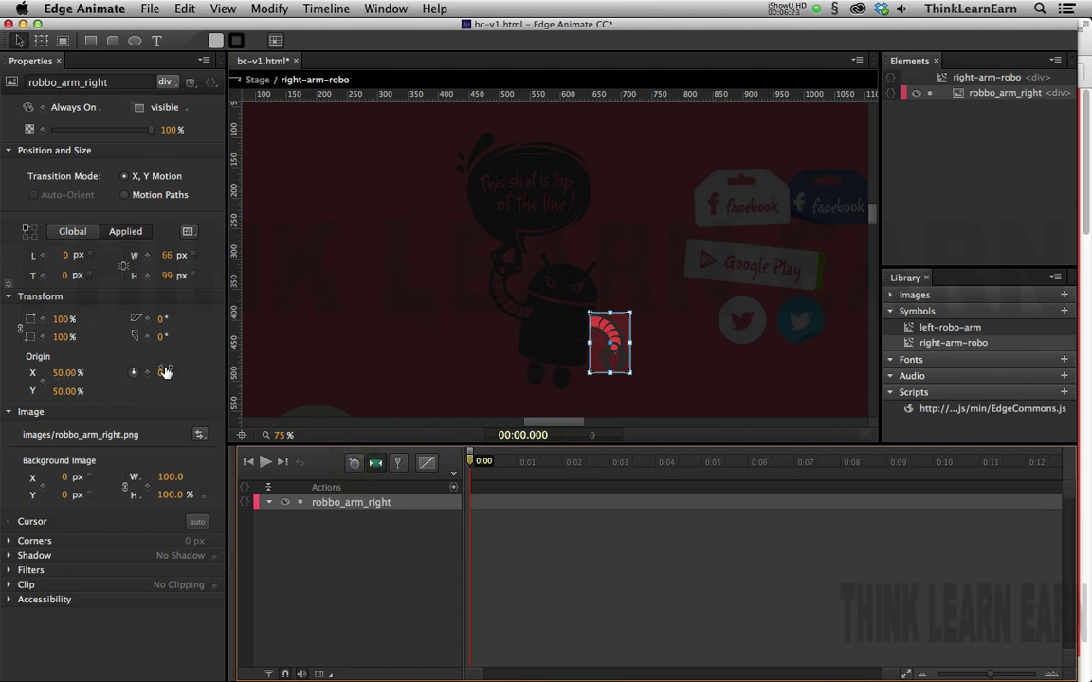
pyautogui.moveTo(66, 372); pyautogui.dragTo(27, 372)
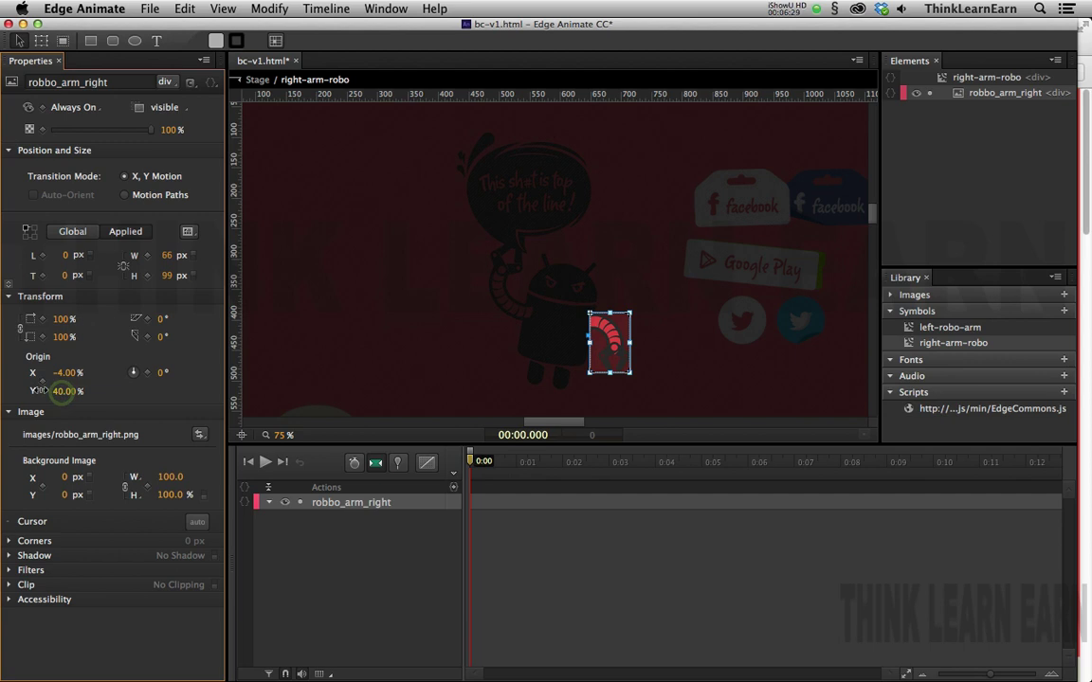
pyautogui.moveTo(40, 390); pyautogui.dragTo(26, 390)
pyautogui.moveTo(55, 373); pyautogui.dragTo(64, 372)
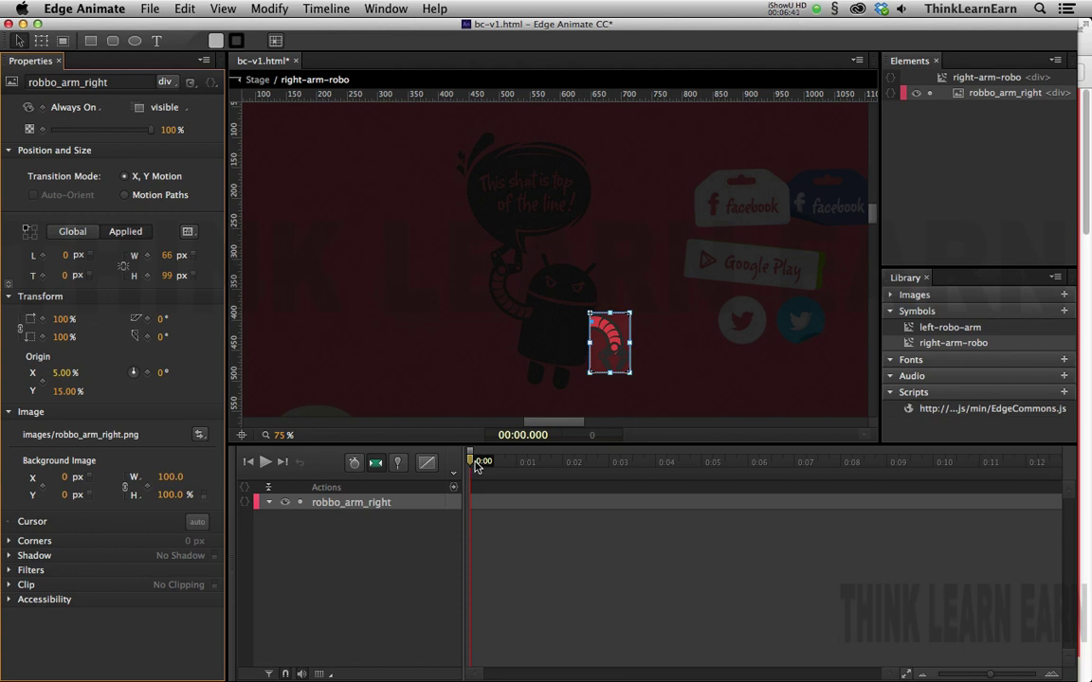
# - Pin a 3-second span from zero and rotate the arm to 33°, creating the first keyframes
pyautogui.click(593, 435)
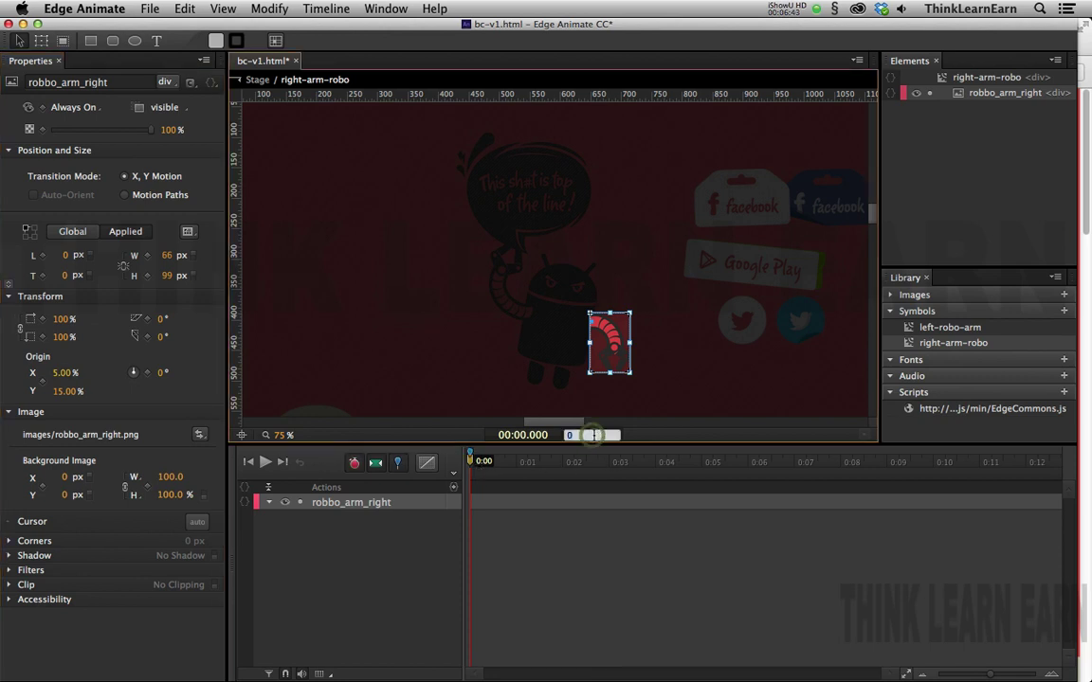
pyautogui.write('4')
pyautogui.press('Return')
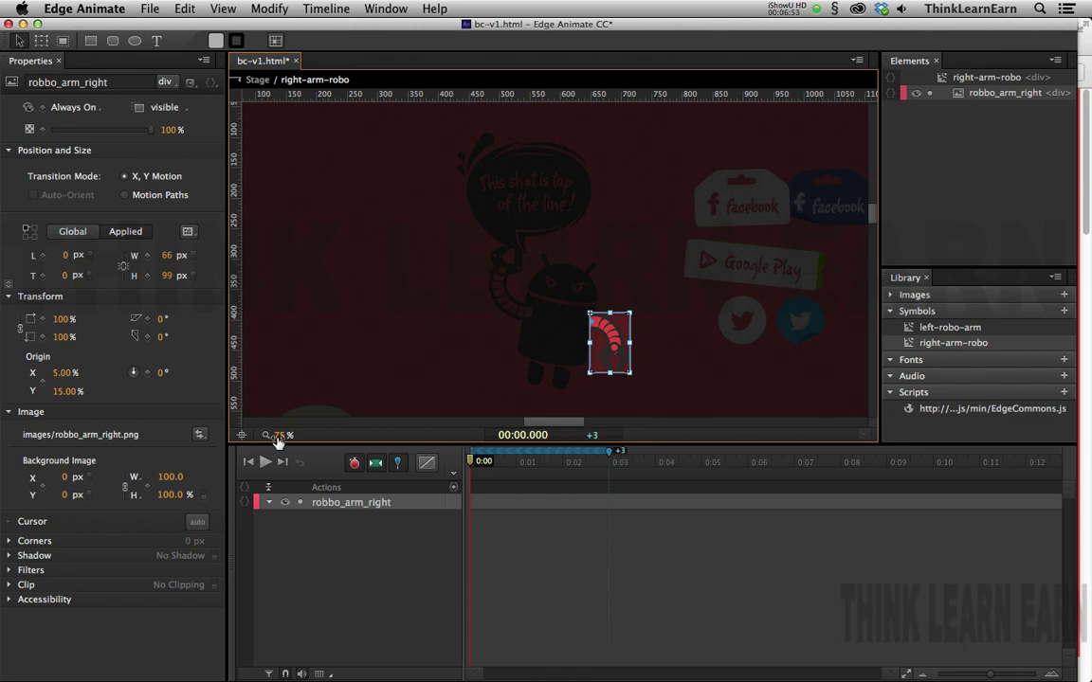
pyautogui.click(162, 377)
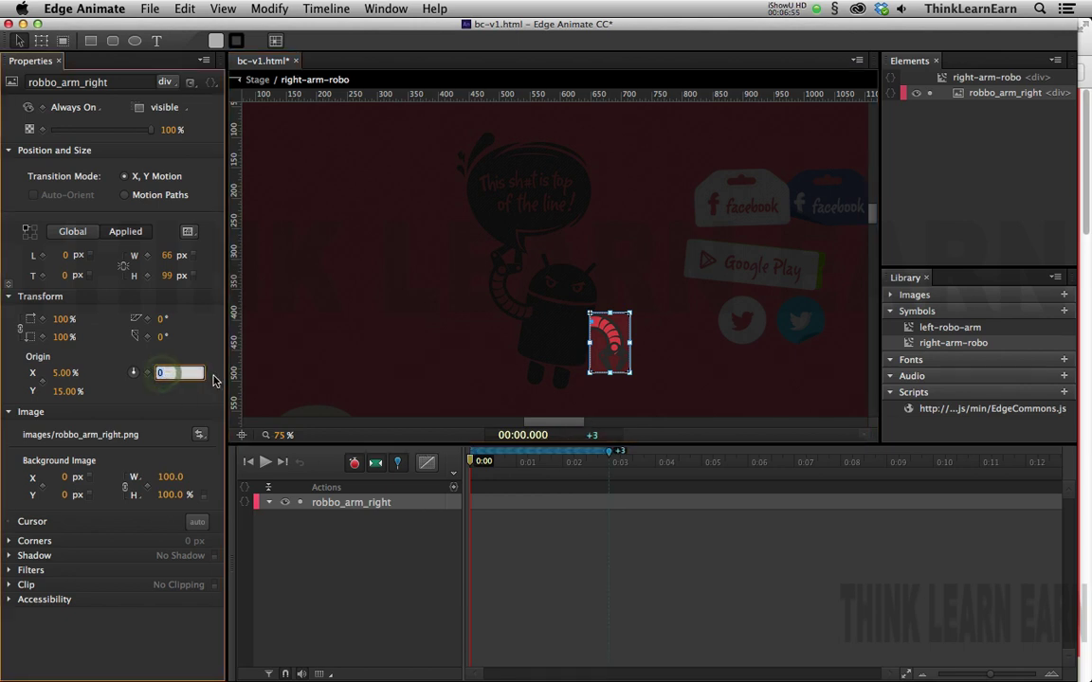
pyautogui.write('33')
pyautogui.press('Return')
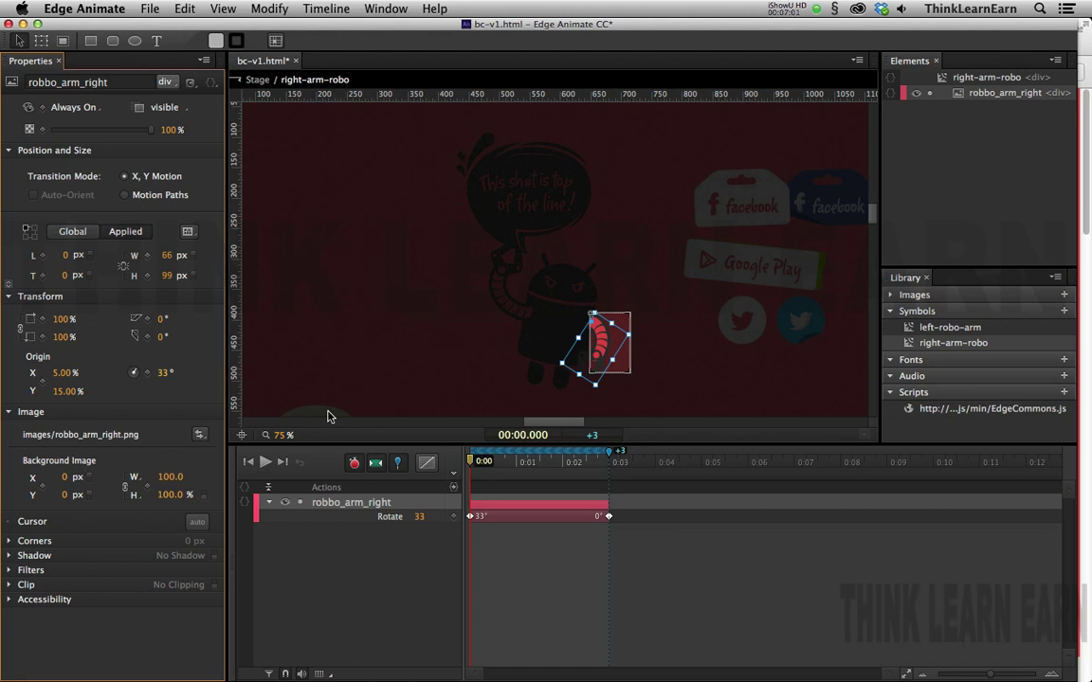
# - Unpin, move to 6.25 seconds, and add a 33° rotation keyframe there
pyautogui.click(470, 459)
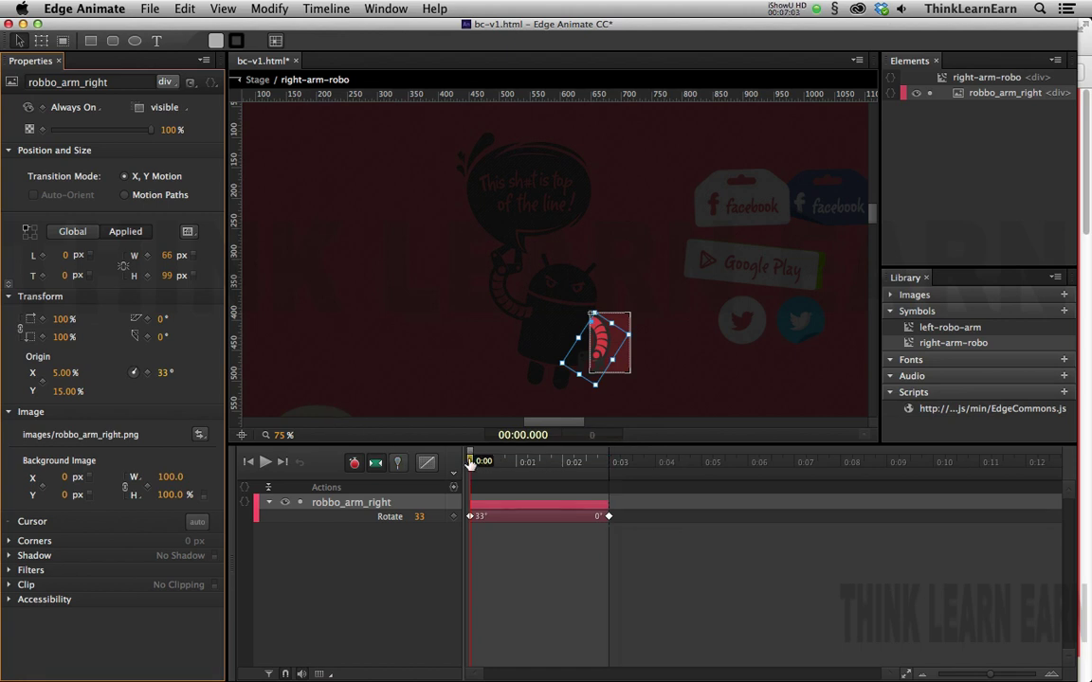
pyautogui.moveTo(470, 460); pyautogui.dragTo(758, 463)
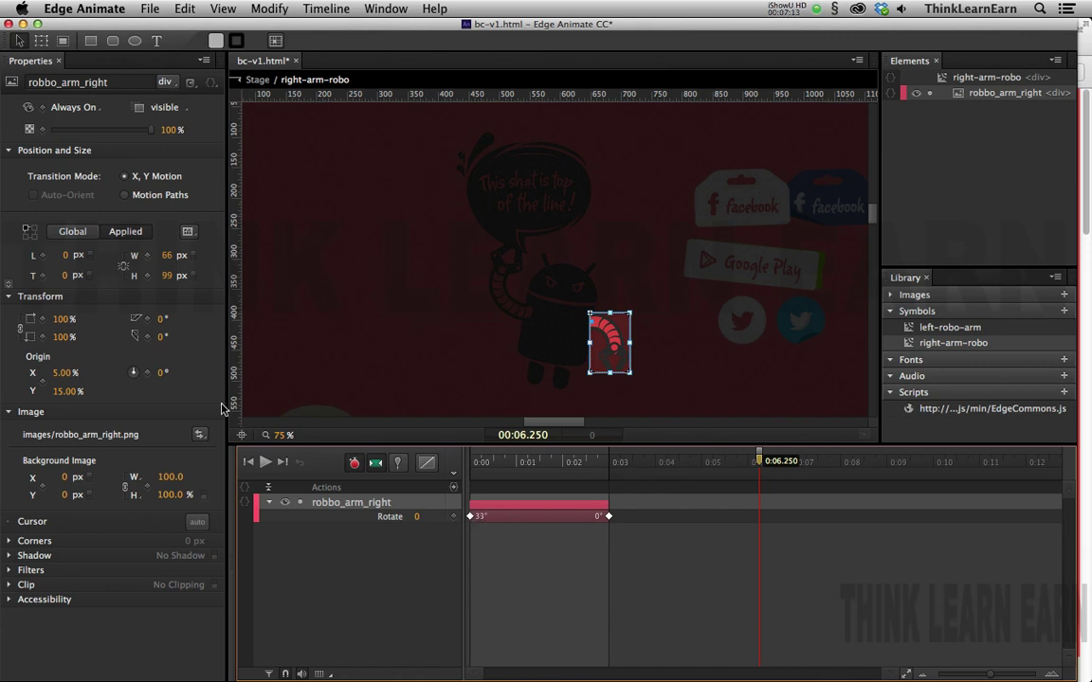
pyautogui.click(163, 373)
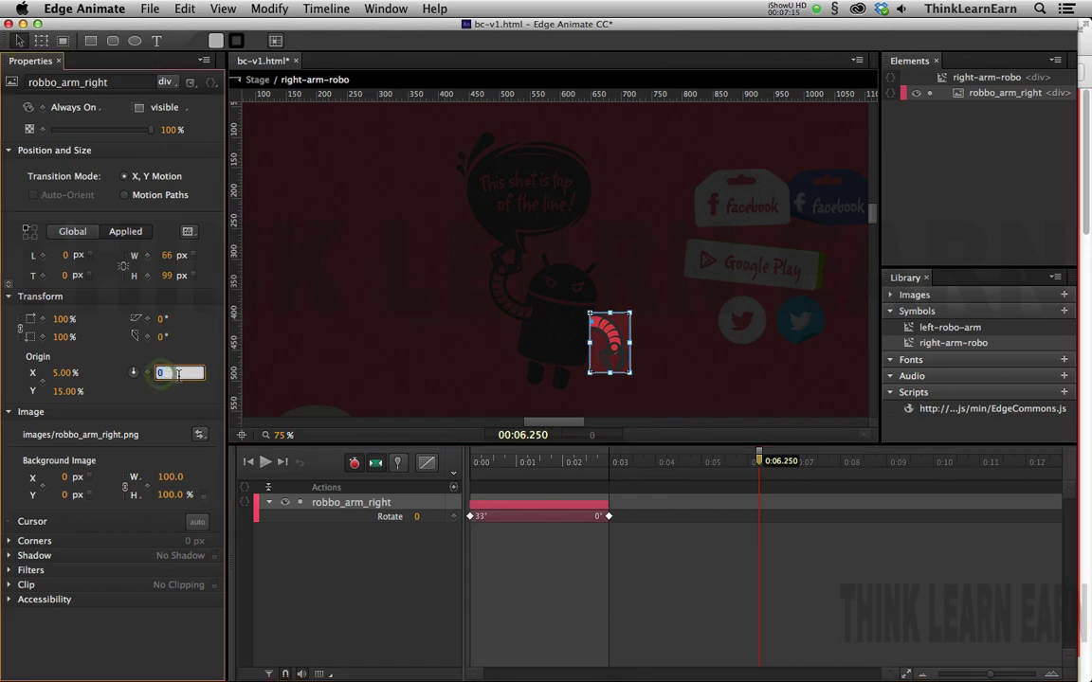
pyautogui.write('33')
pyautogui.press('Return')
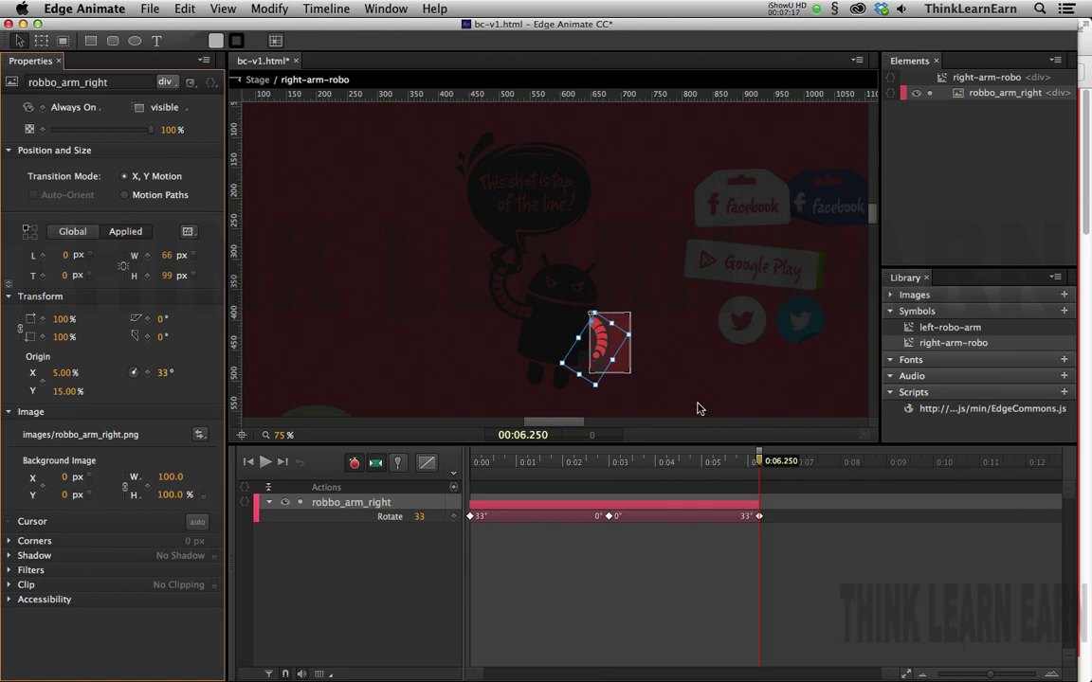
# - Add a 6.25 s trigger running sym.play(0); so the arm animation loops, then leave the symbol
pyautogui.click(454, 488)
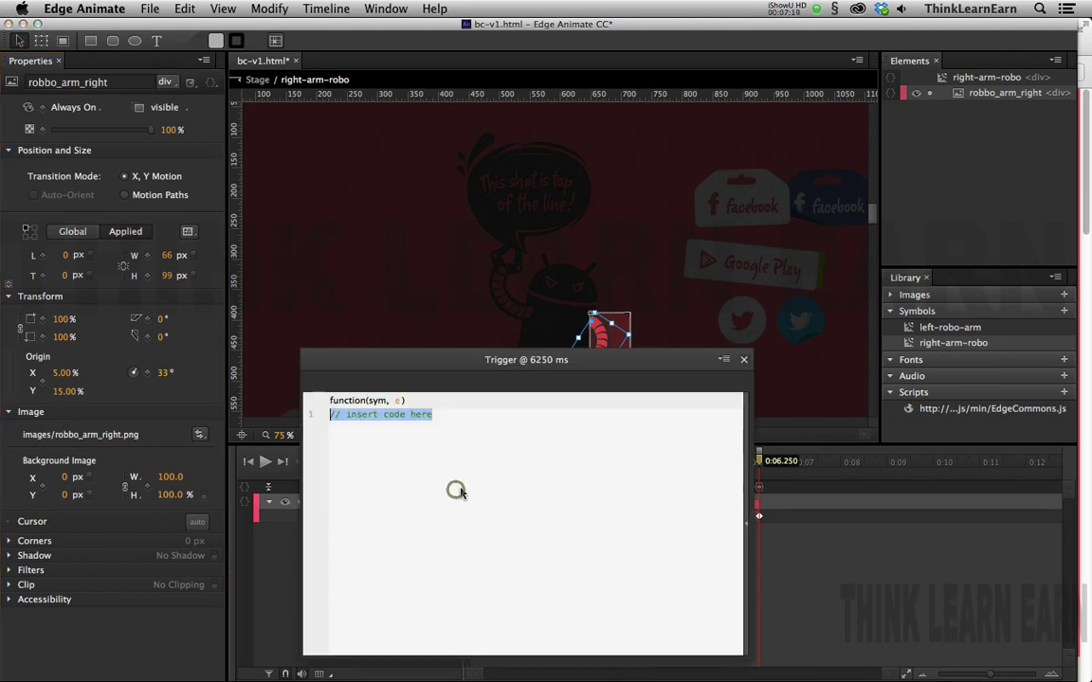
pyautogui.write('sym')
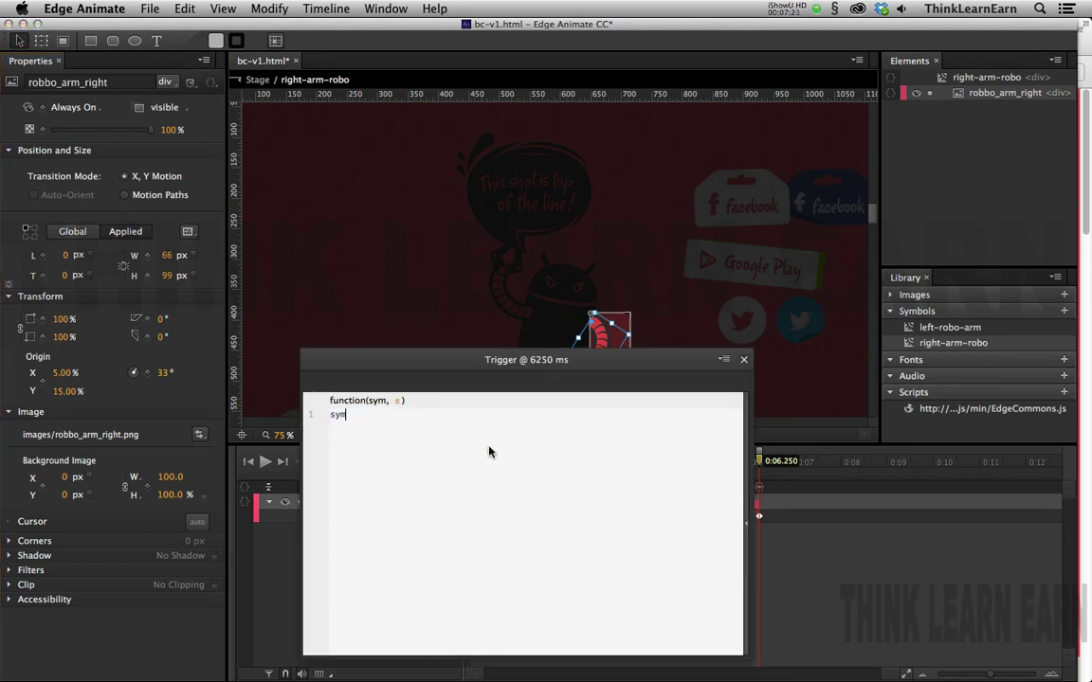
pyautogui.write('.play(0);')
pyautogui.click(744, 359)
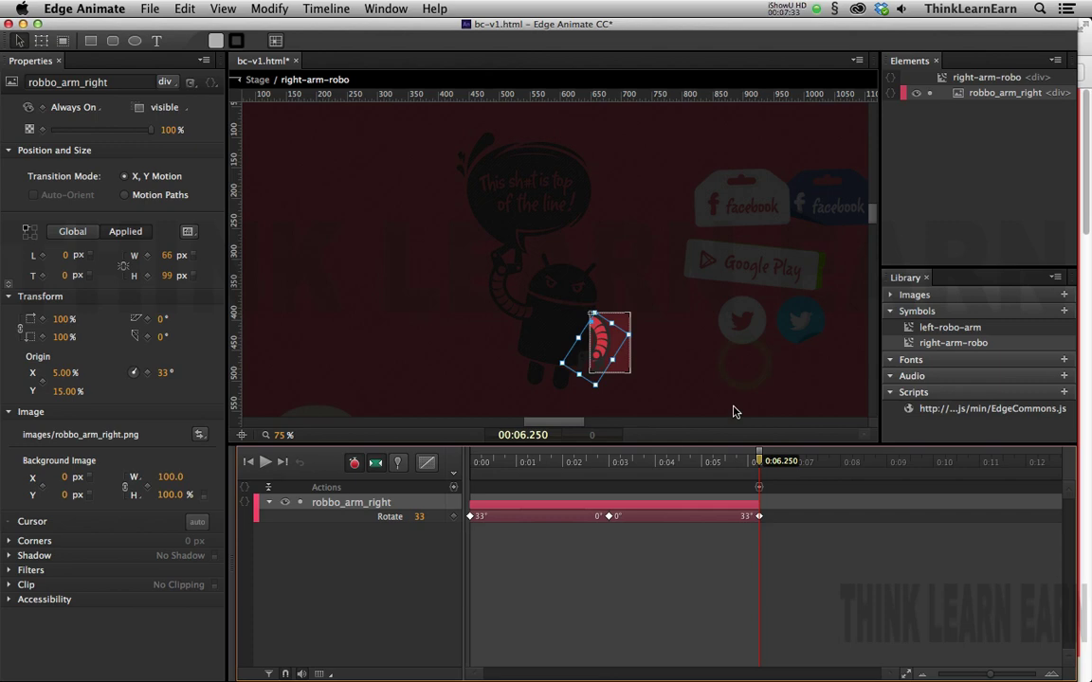
pyautogui.doubleClick(704, 375)
# - Save bc-v1.html, check the arm swing on the main stage timeline, and preview it in Firefox
pyautogui.press('super+s')
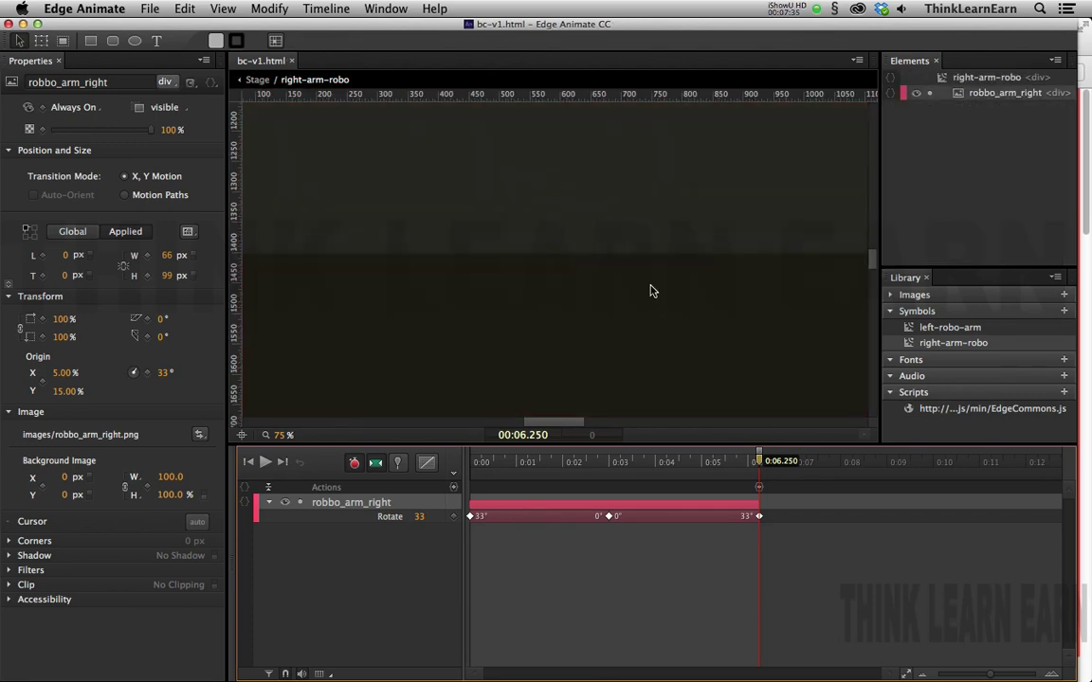
pyautogui.click(256, 80)
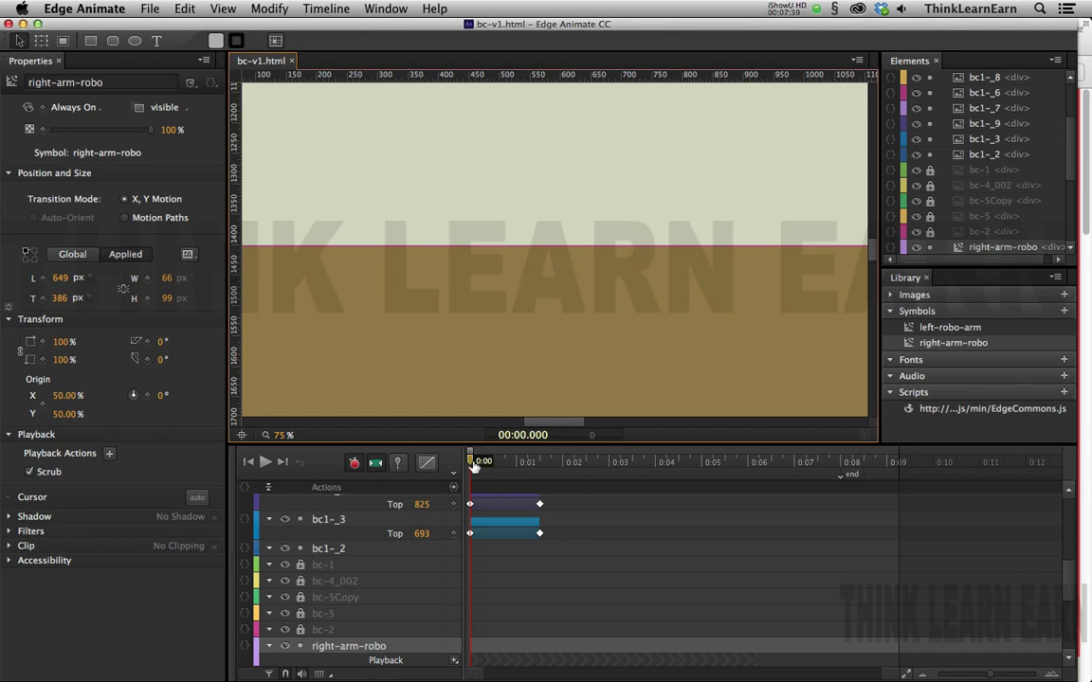
pyautogui.moveTo(869, 256); pyautogui.dragTo(870, 210)
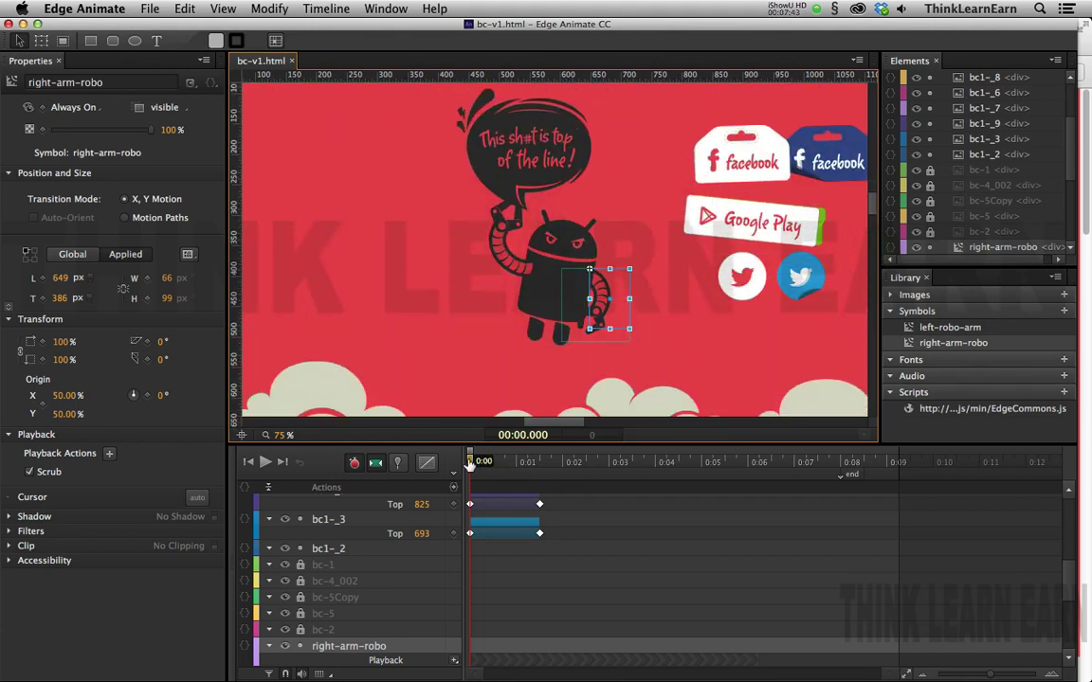
pyautogui.moveTo(471, 462); pyautogui.dragTo(500, 448)
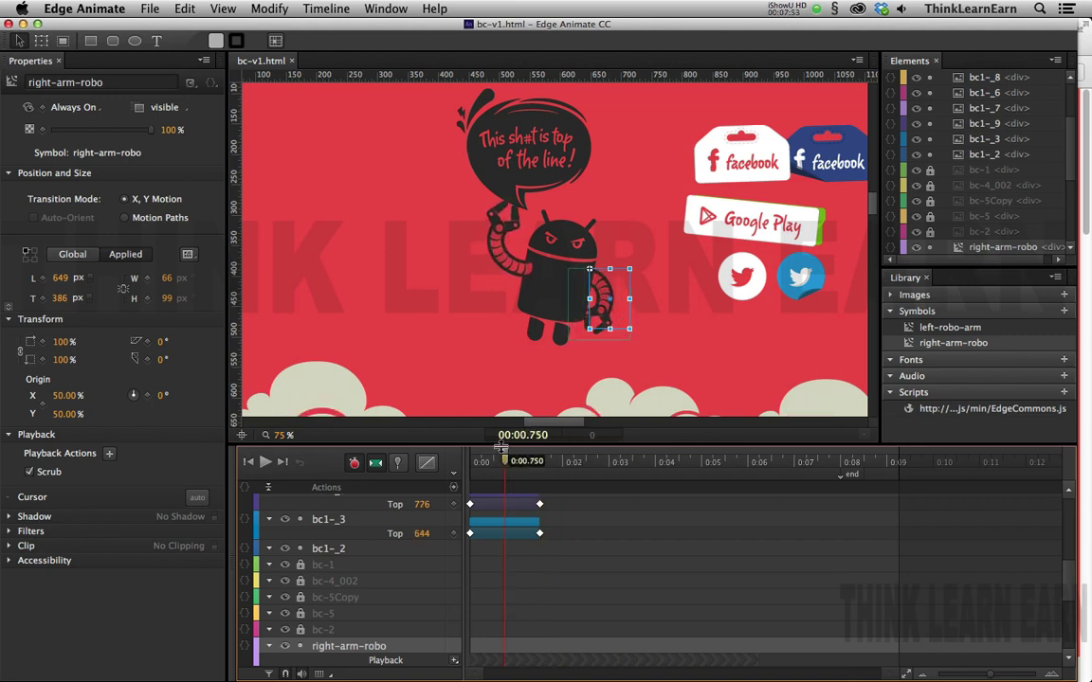
pyautogui.press('super+Return')
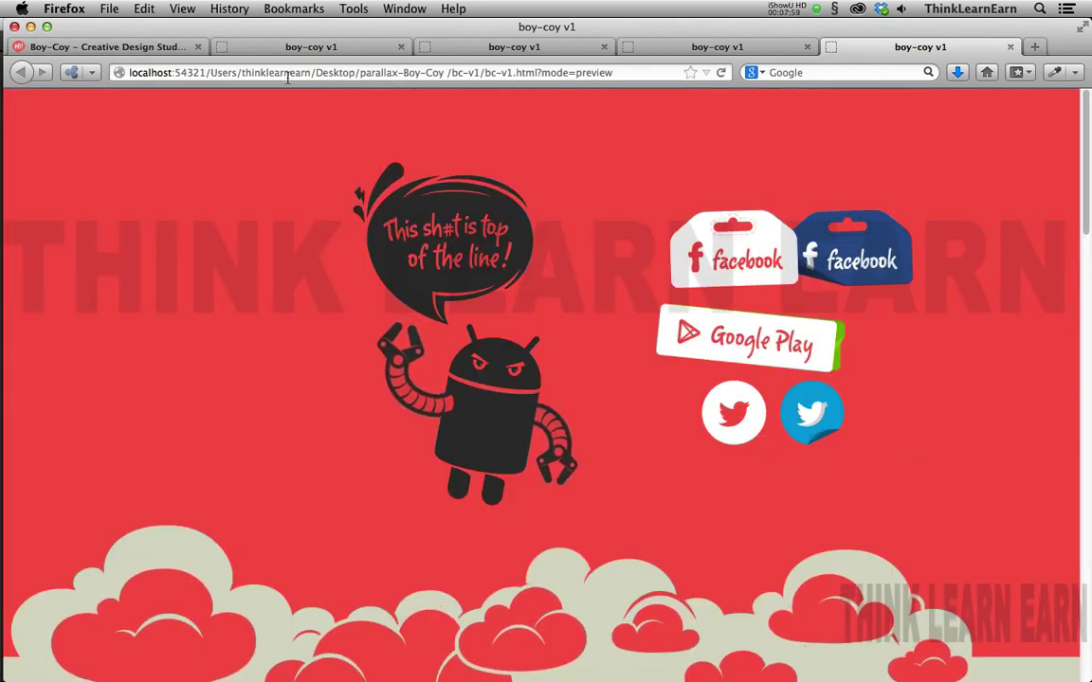
pyautogui.click(131, 44)
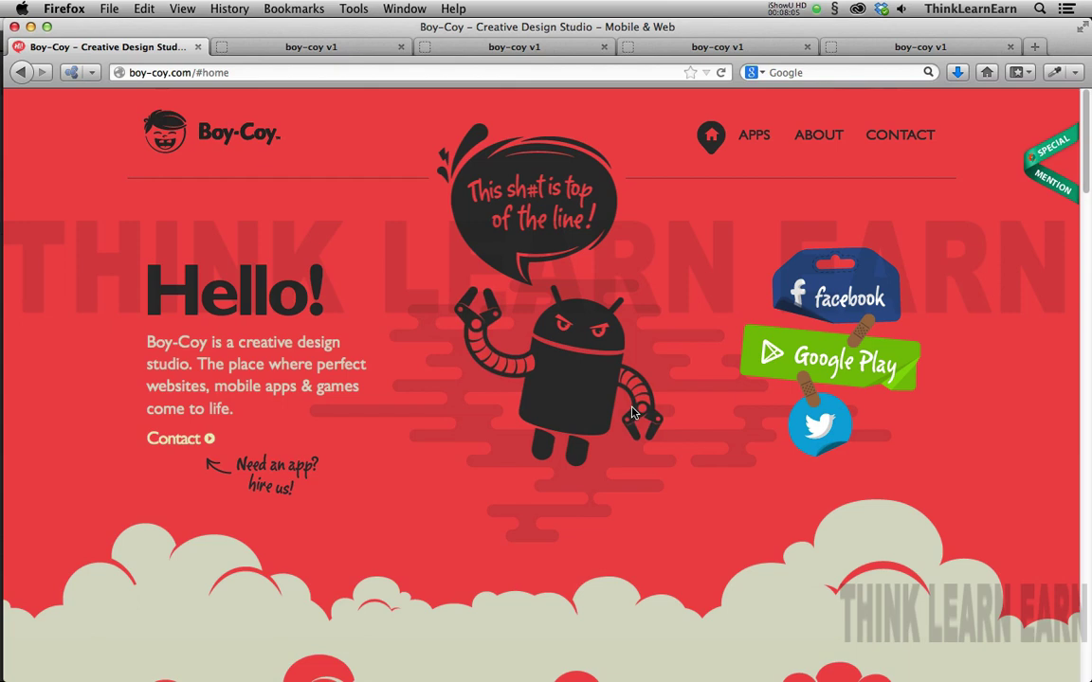
pyautogui.click(730, 47)
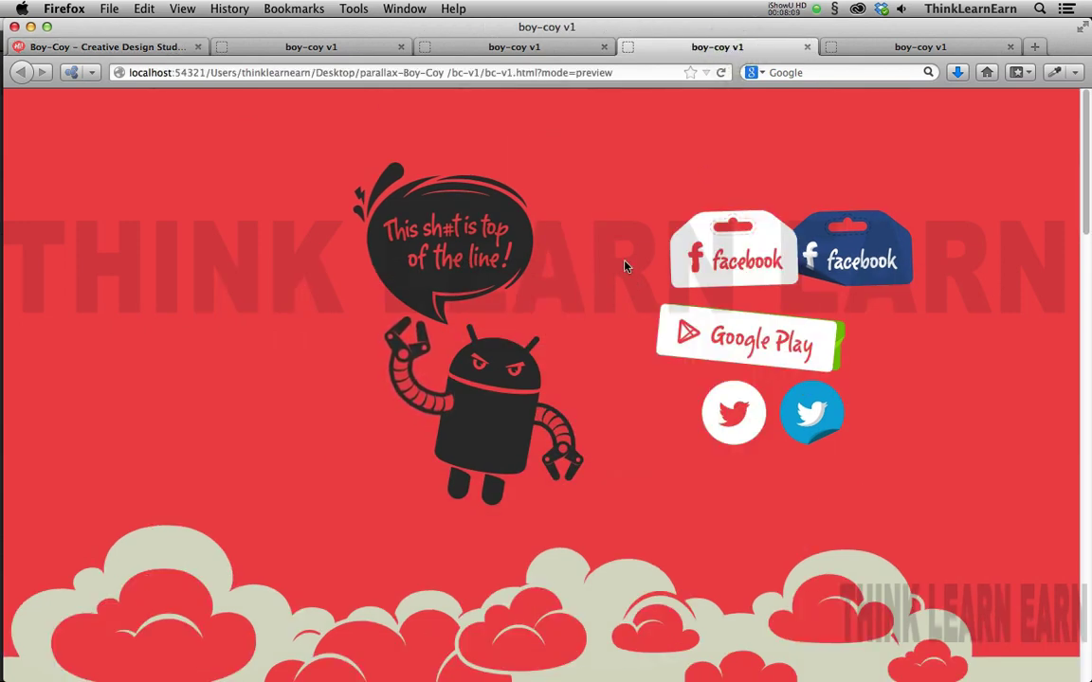